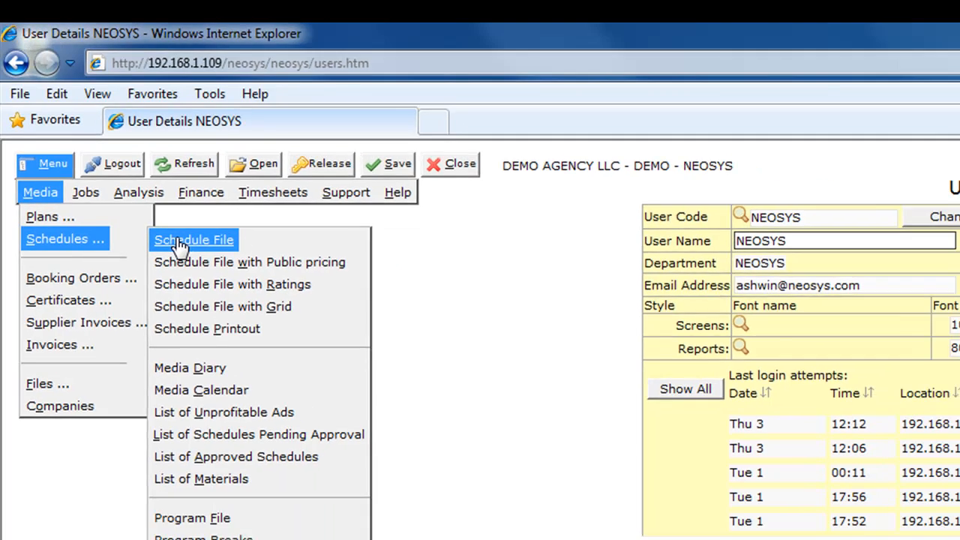
# Step: Open the Schedule File and create a new schedule from scratch, choosing to enter a new schedule
pyautogui.click(207, 279)
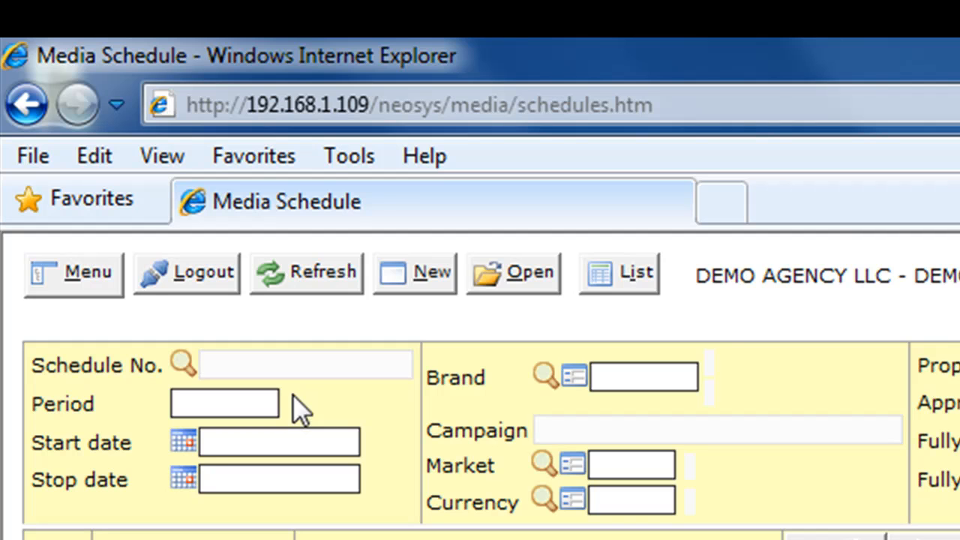
pyautogui.click(422, 273)
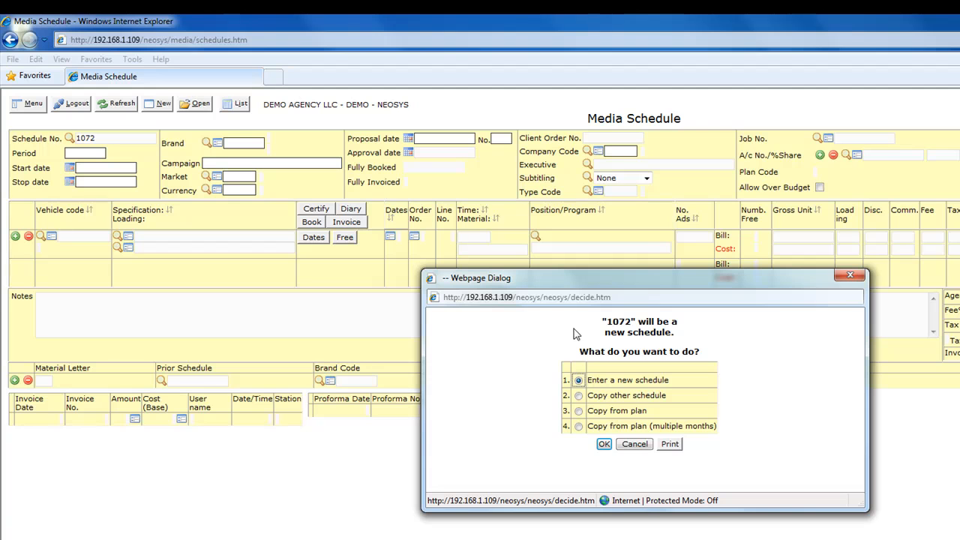
pyautogui.click(604, 446)
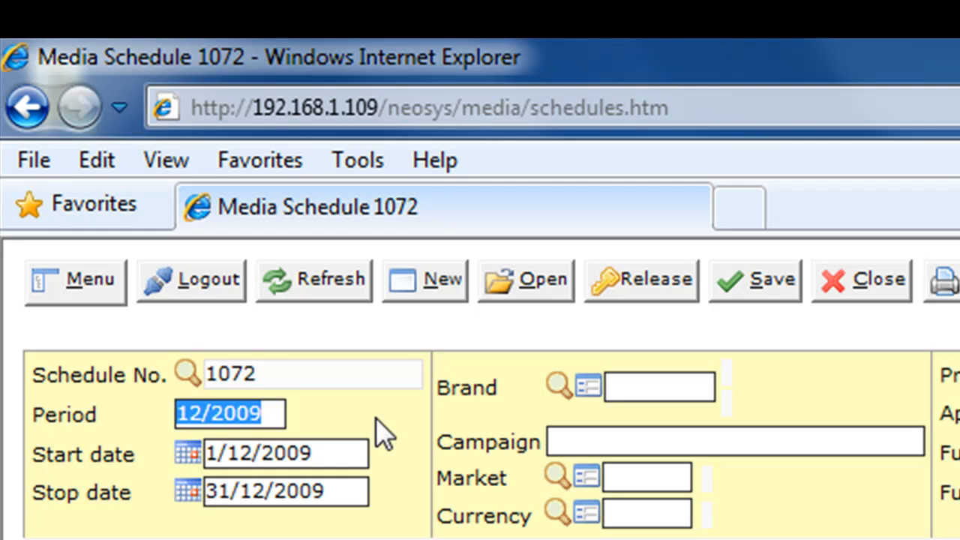
# Step: Set the schedule period to 1/2009 and accept the start date 1/1/2009 and stop date 31/1/2009
pyautogui.write('1/2009')
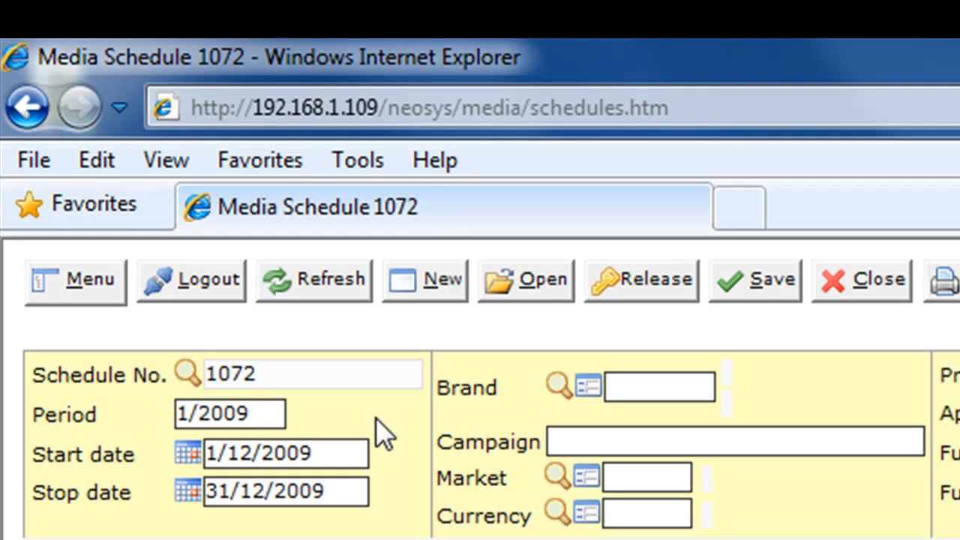
pyautogui.press('Tab')
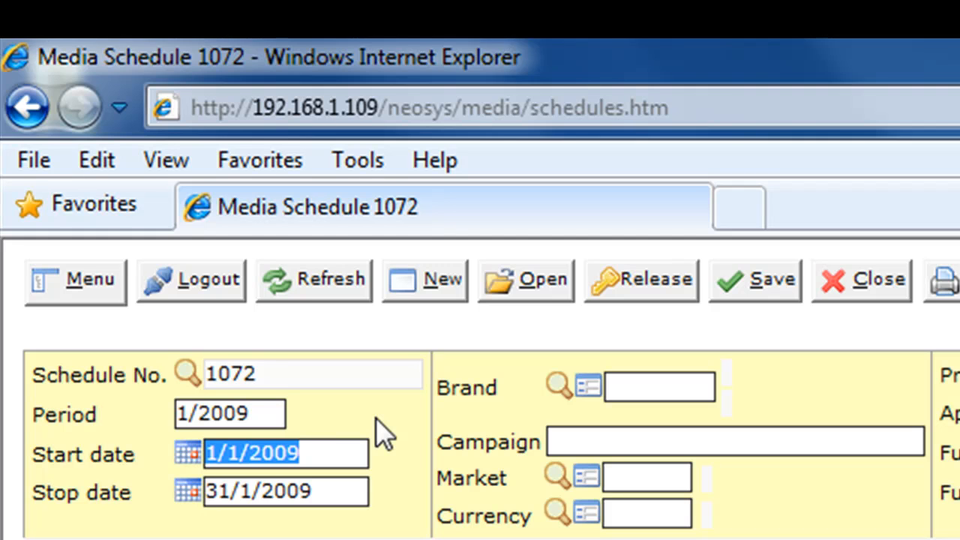
pyautogui.press('Tab')
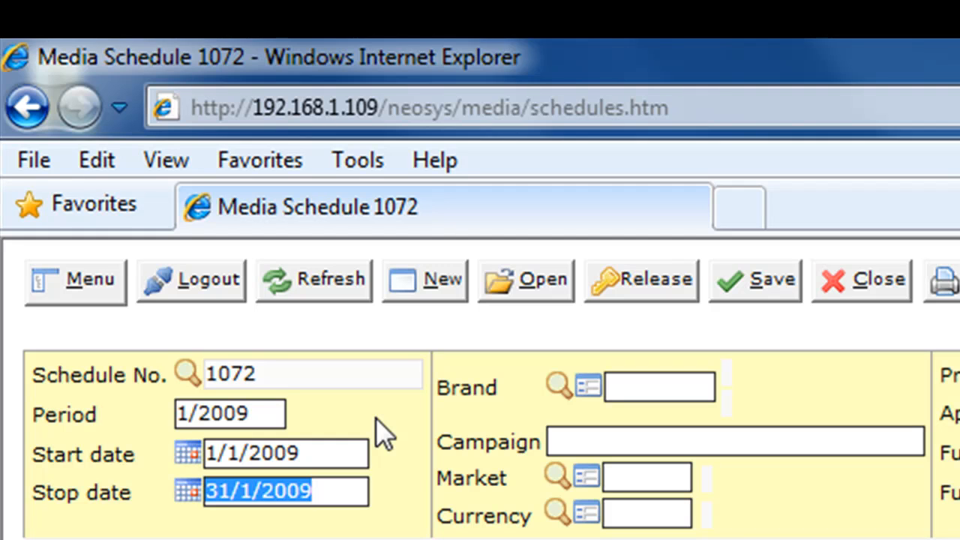
pyautogui.press('Tab')
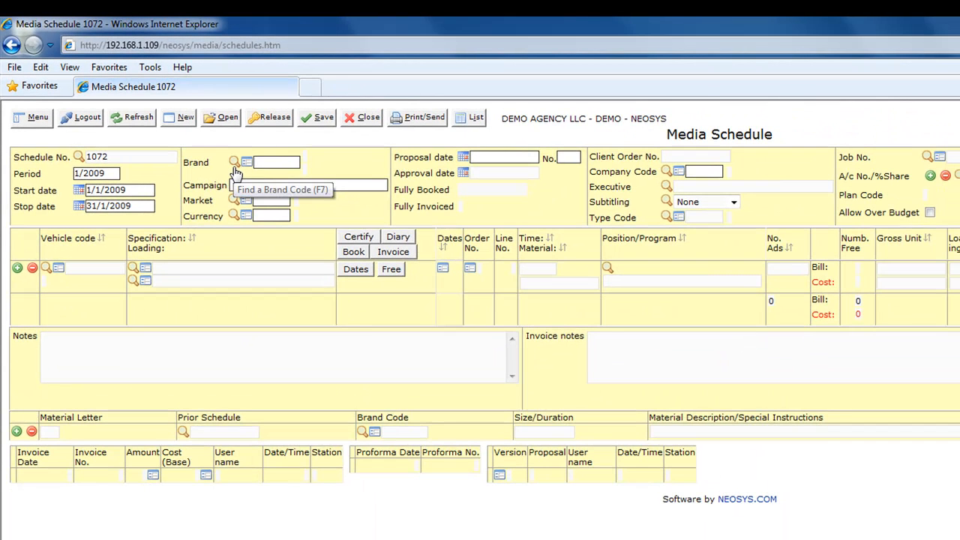
# Step: Look up the brand and choose GSM Post-Paid under the client Emirates Telecommunications Corporation
pyautogui.click(234, 167)
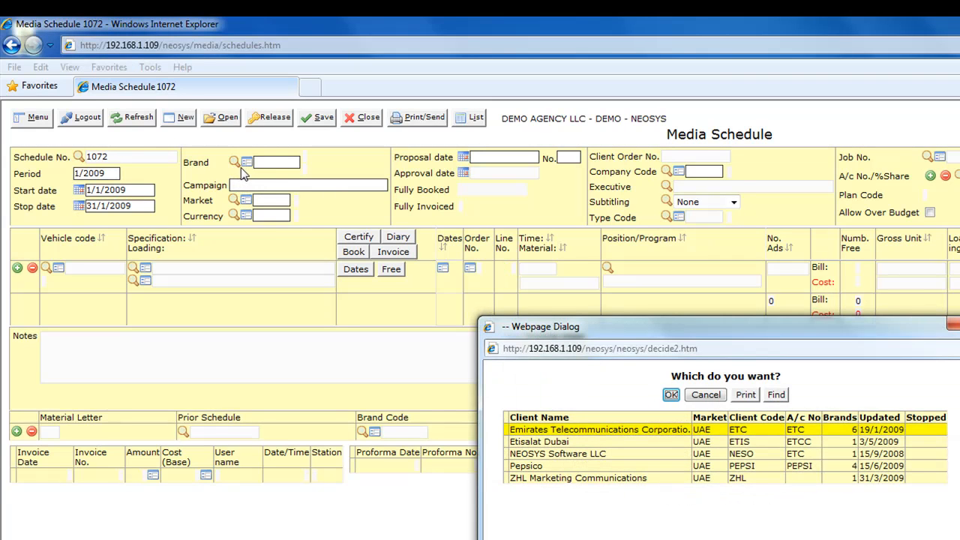
pyautogui.click(708, 445)
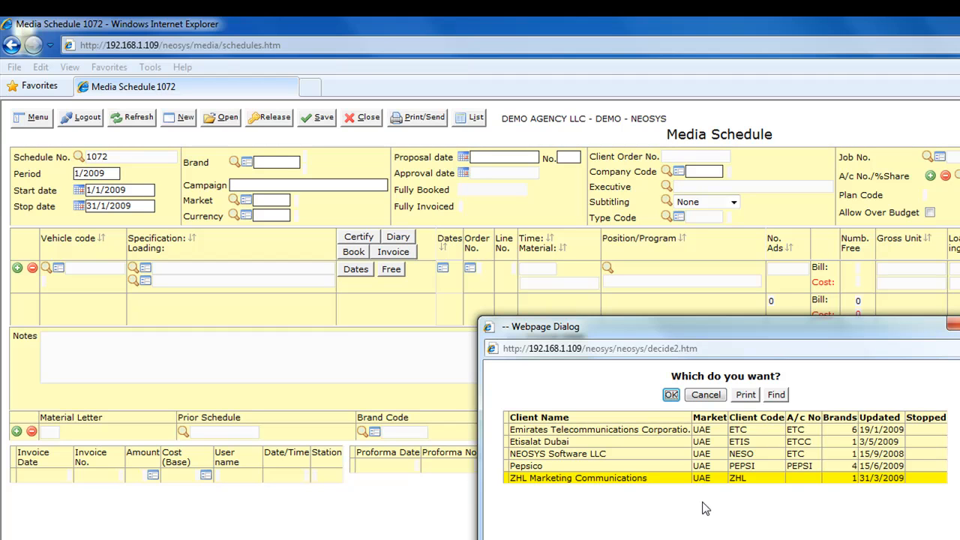
pyautogui.doubleClick(688, 434)
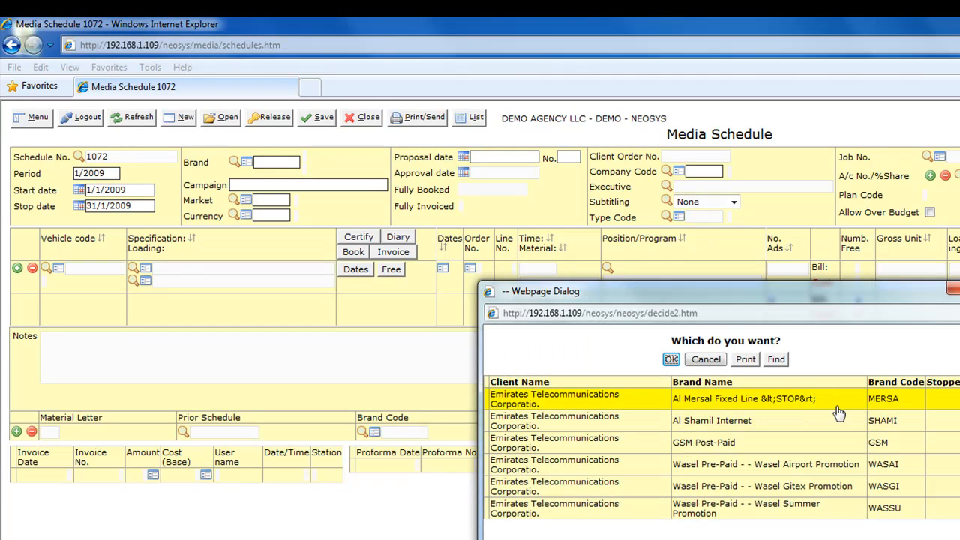
pyautogui.click(825, 446)
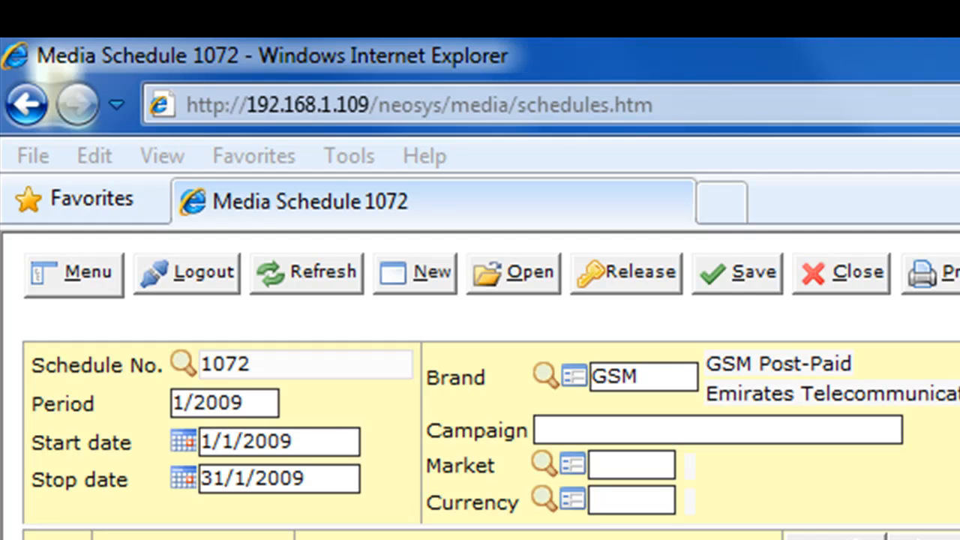
# Step: Name the campaign "Xmas Promotion" and accept the default market UAE and currency AED
pyautogui.click(748, 434)
pyautogui.write('Xmas ')
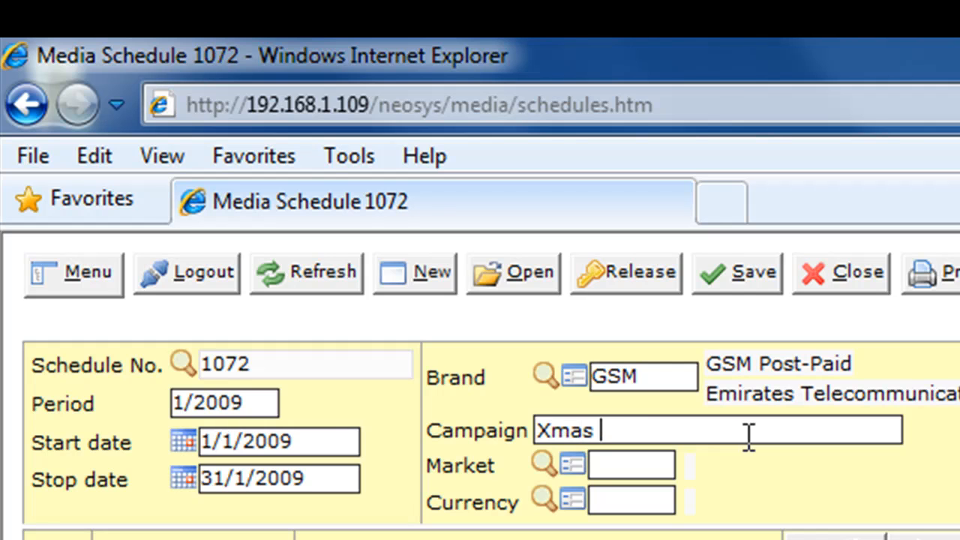
pyautogui.write('Promotion')
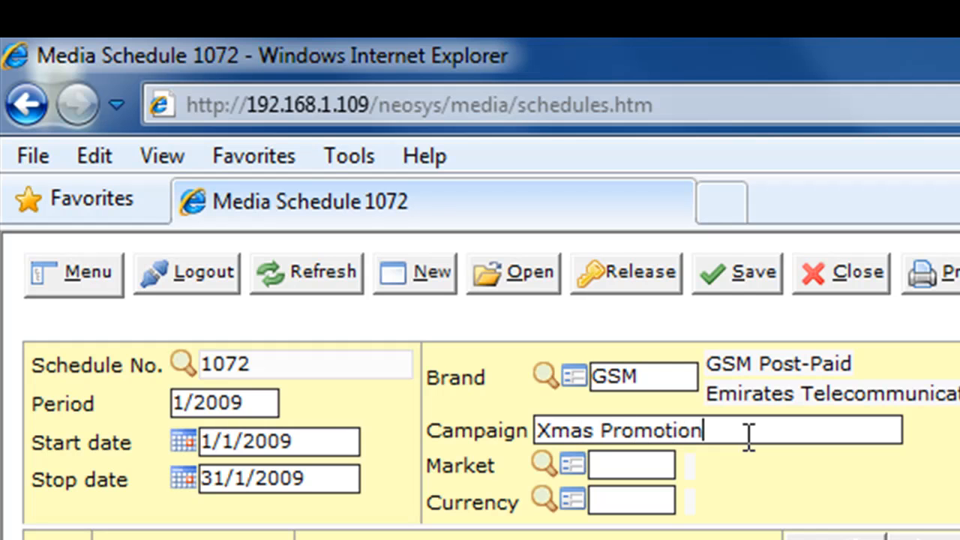
pyautogui.press('Tab')
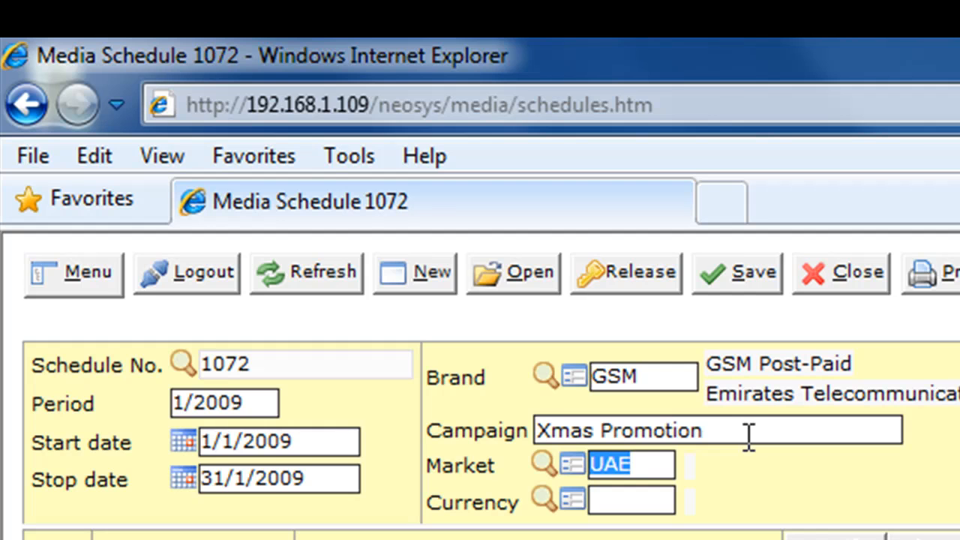
pyautogui.press('Tab')
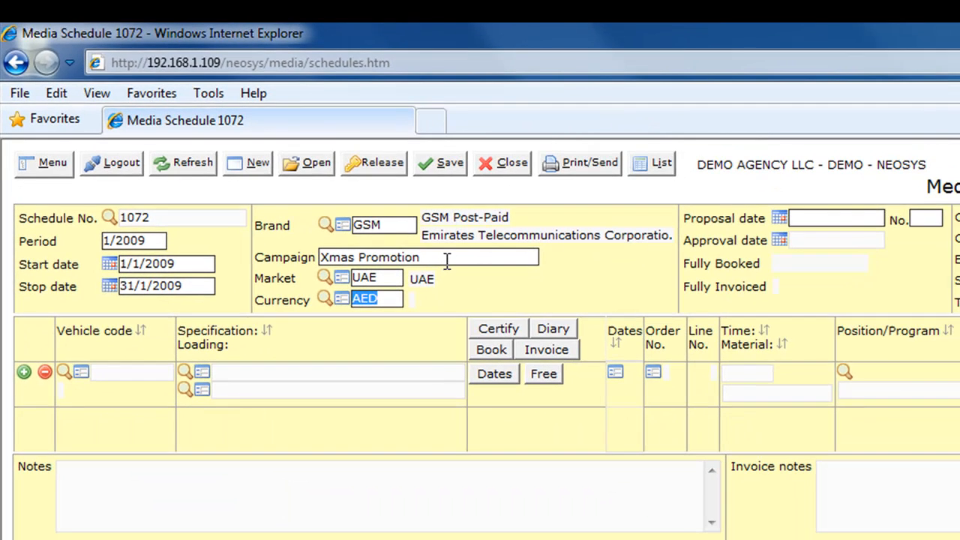
pyautogui.press('Tab')
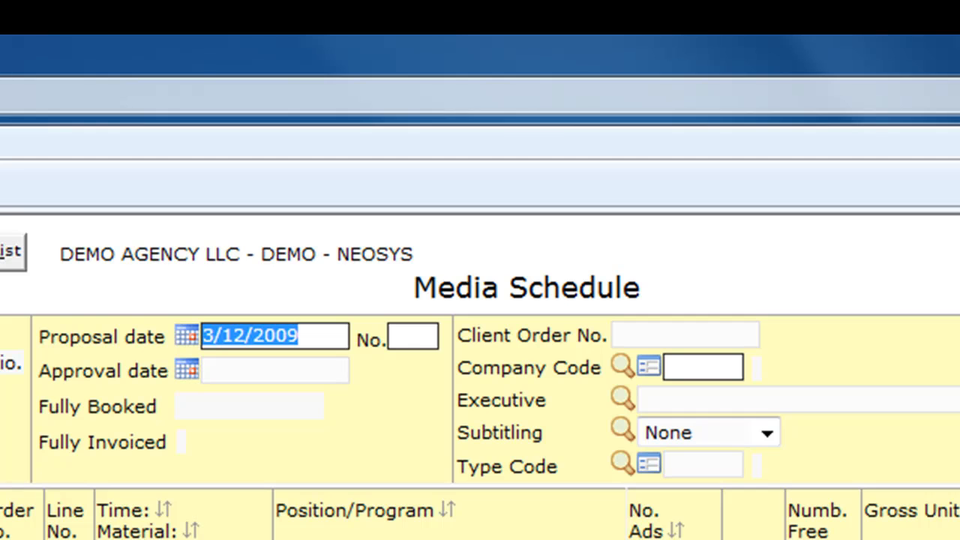
# Step: Accept proposal date 3/12/2009 and proposal number 1, enter the client's order number, and accept company code 1
pyautogui.press('Tab')
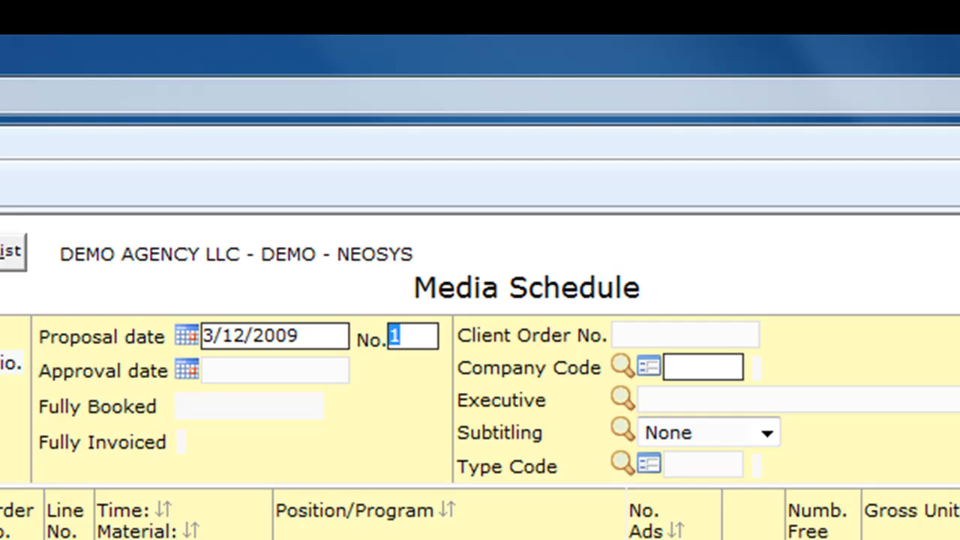
pyautogui.press('Tab')
pyautogui.click(617, 335)
pyautogui.write('PO')
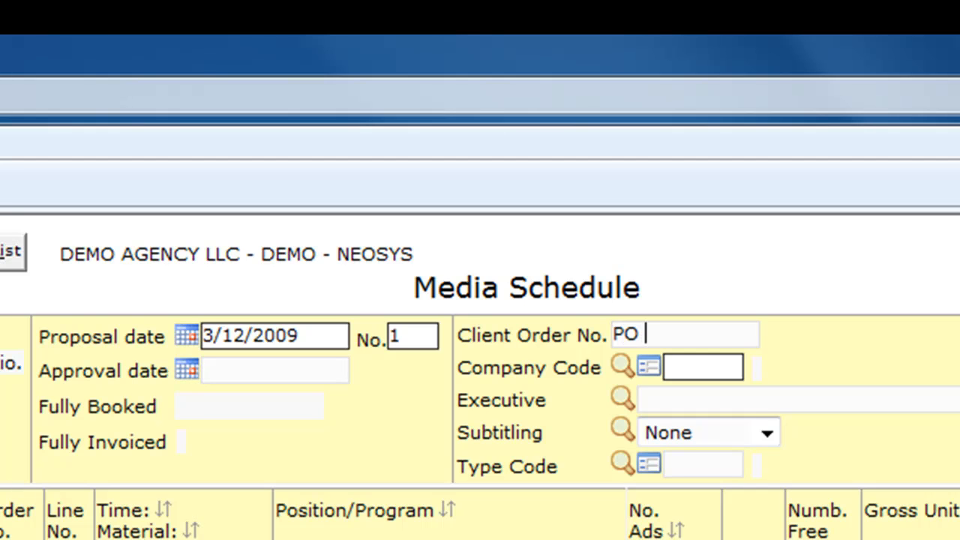
pyautogui.write(' 23321')
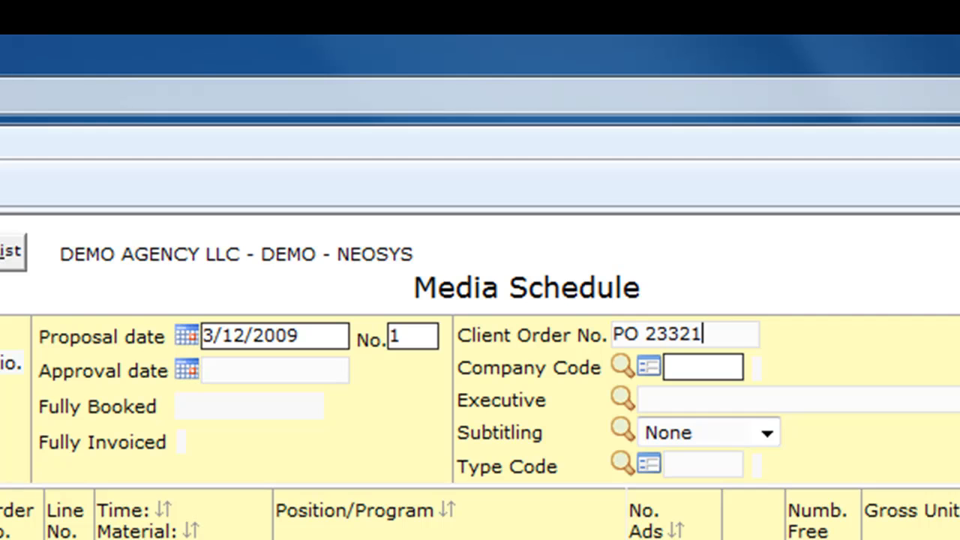
pyautogui.press('Tab')
pyautogui.press('Tab')
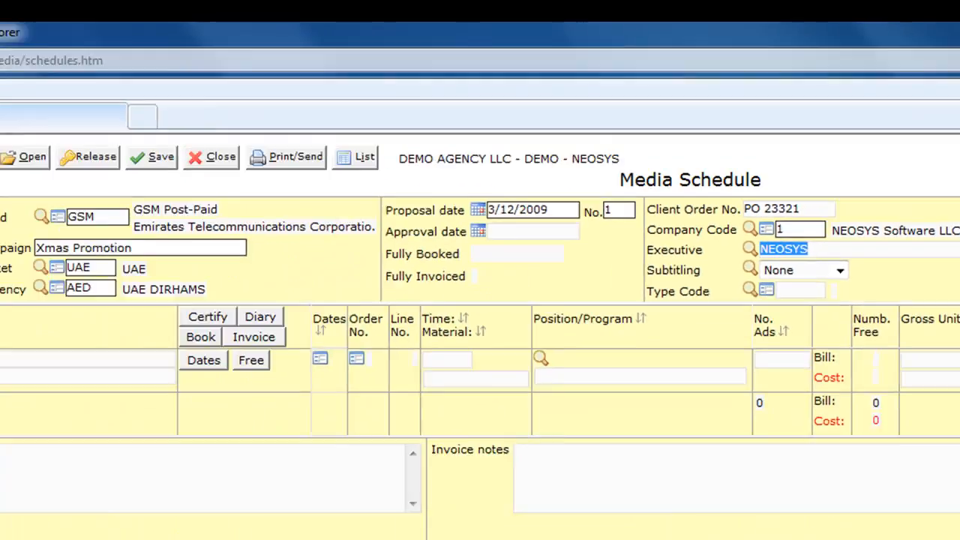
# Step: Look up the vehicle for the first schedule line and choose Gulf News from the Newspapers media type
pyautogui.click(87, 278)
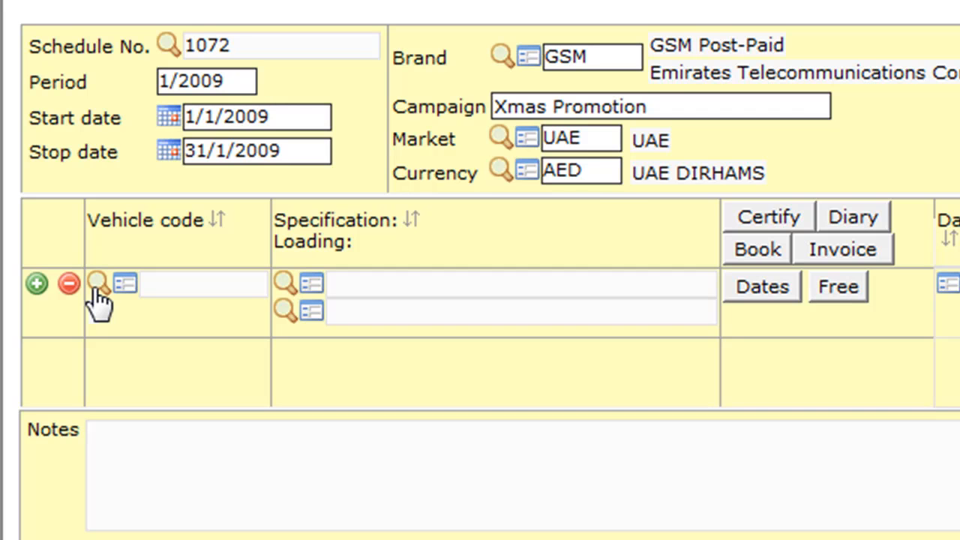
pyautogui.click(96, 285)
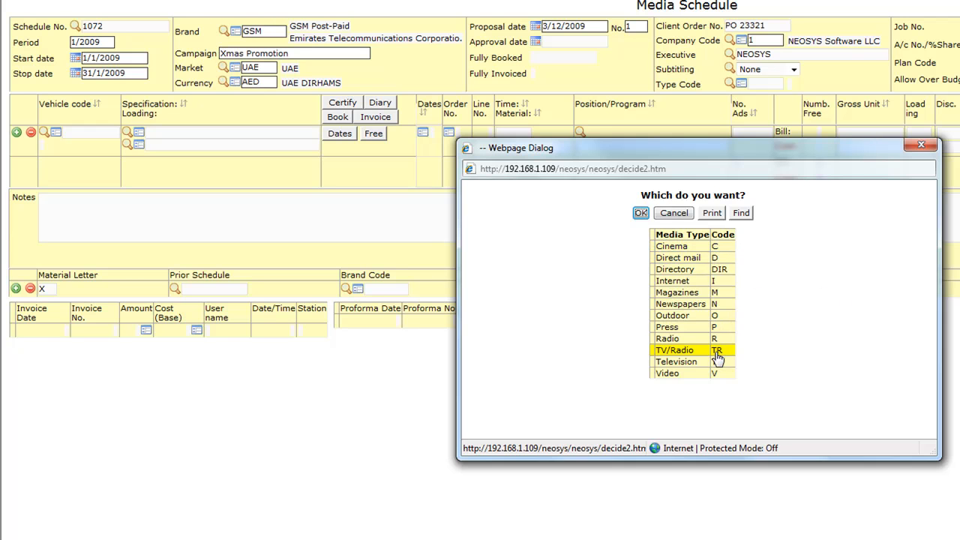
pyautogui.click(731, 308)
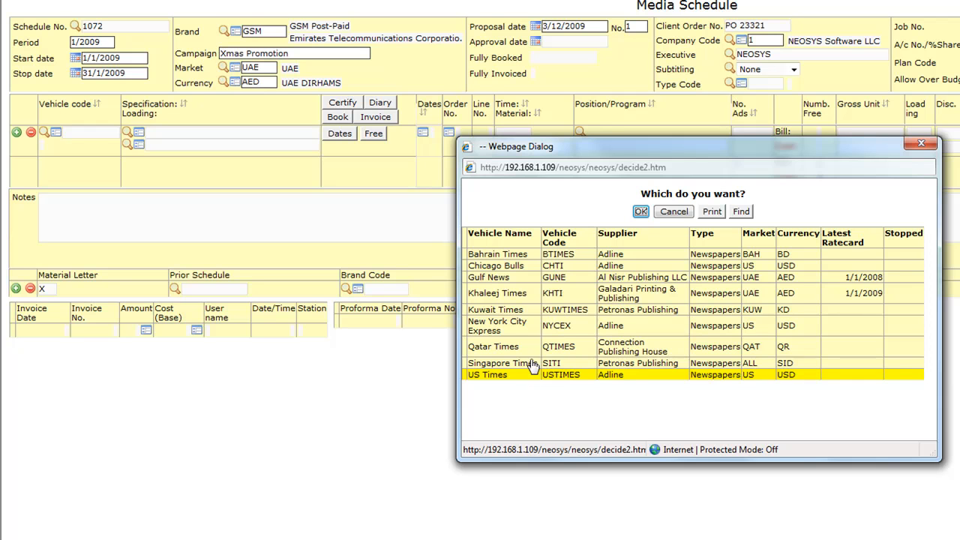
pyautogui.click(545, 281)
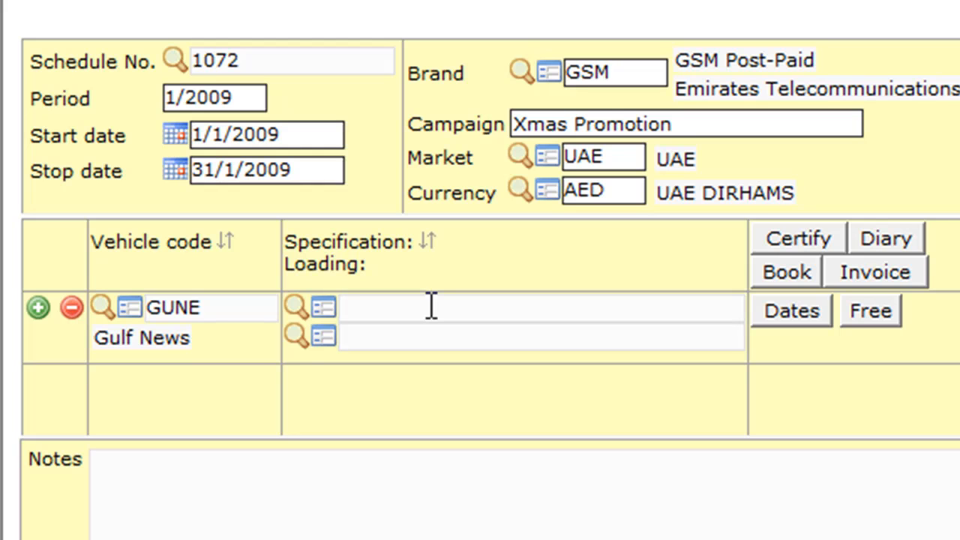
# Step: Set the Gulf News line's specification to the PAGE 3* rate card row with size 10 CM 5 COL
pyautogui.click(298, 309)
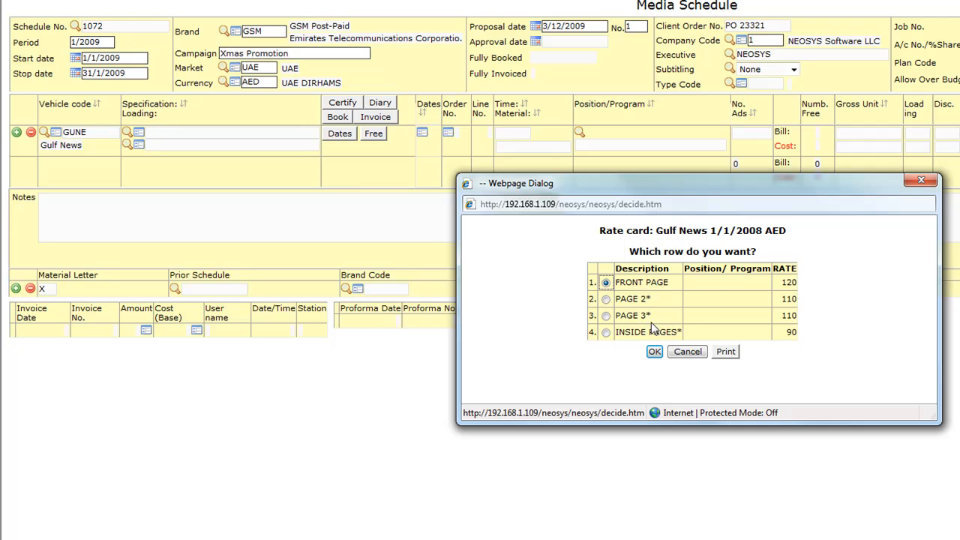
pyautogui.doubleClick(610, 315)
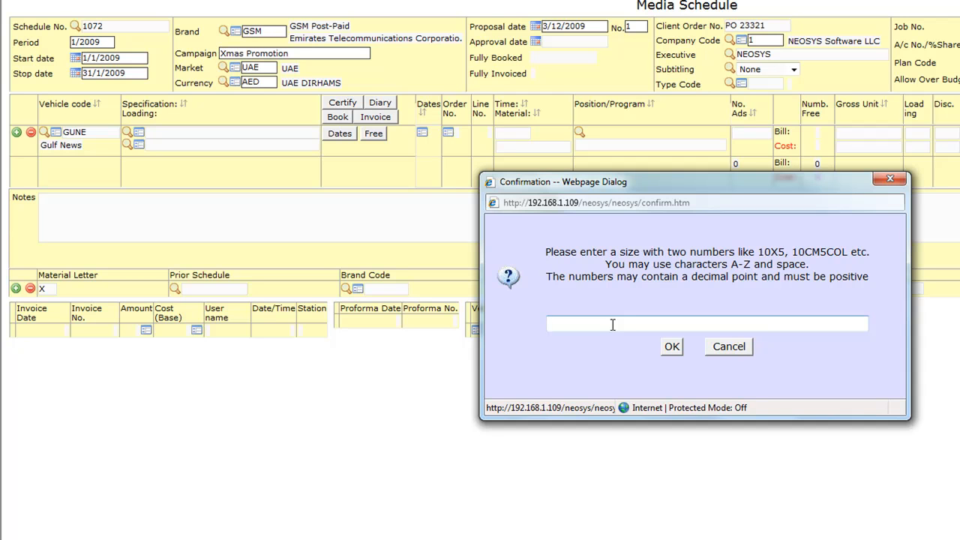
pyautogui.write('10 CM 5 COL')
pyautogui.press('Return')
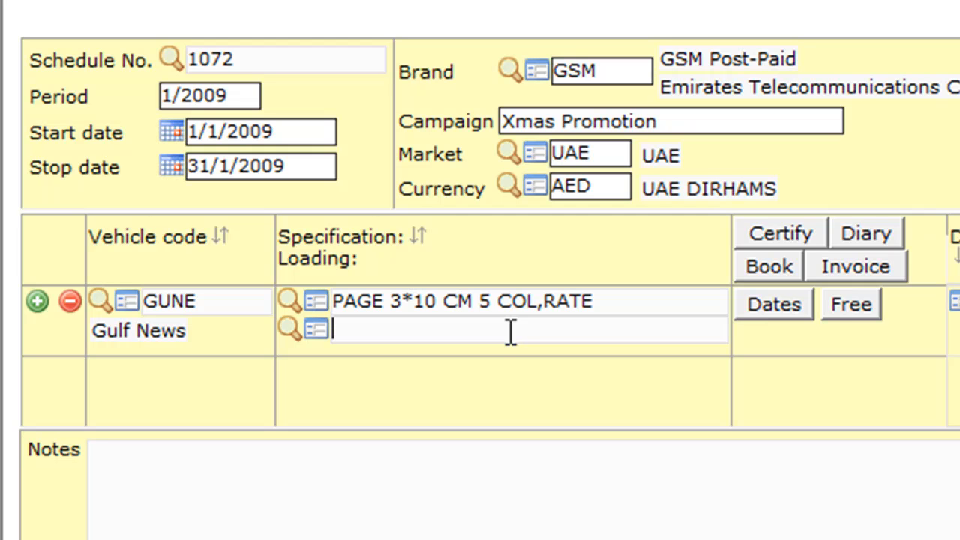
# Step: Add the Guaranteed position loading from the rate card to the Gulf News line
pyautogui.doubleClick(507, 331)
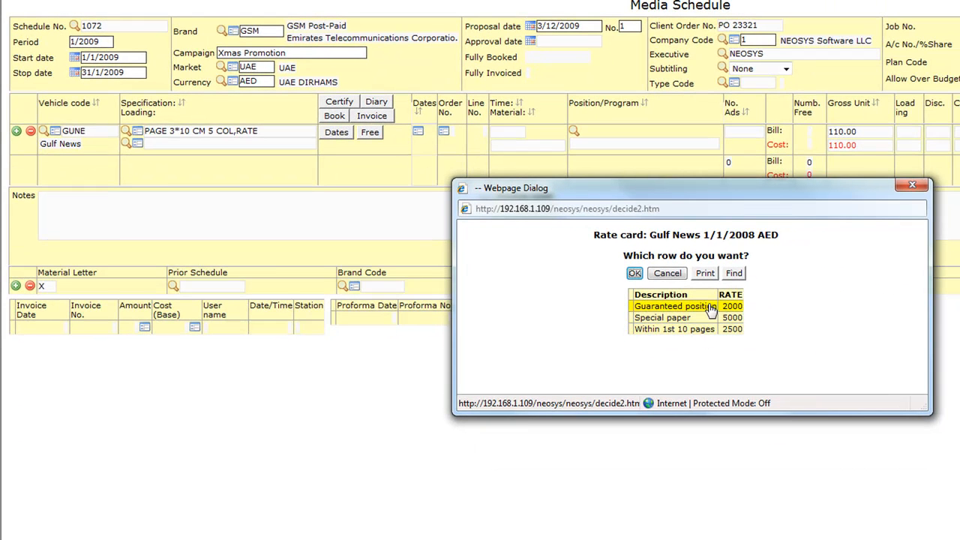
pyautogui.click(710, 307)
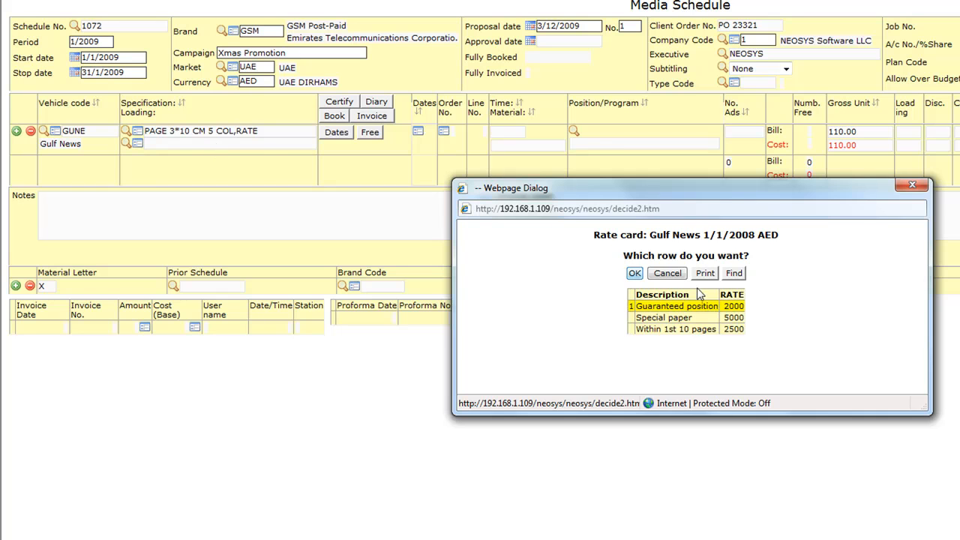
pyautogui.click(635, 273)
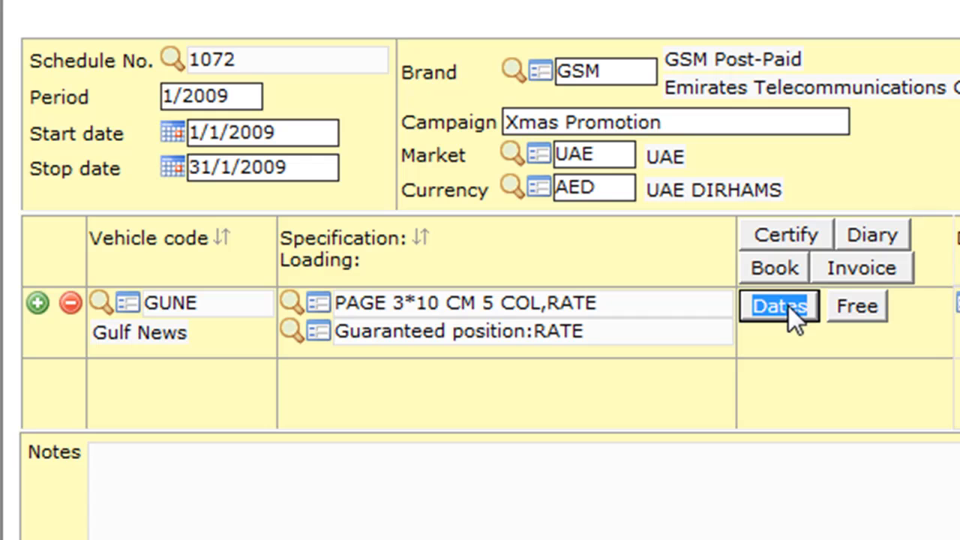
# Step: Schedule the Gulf News ads as 3 on January 11, 4 on January 14 and 5 on January 26, accepting the new ad count
pyautogui.click(788, 306)
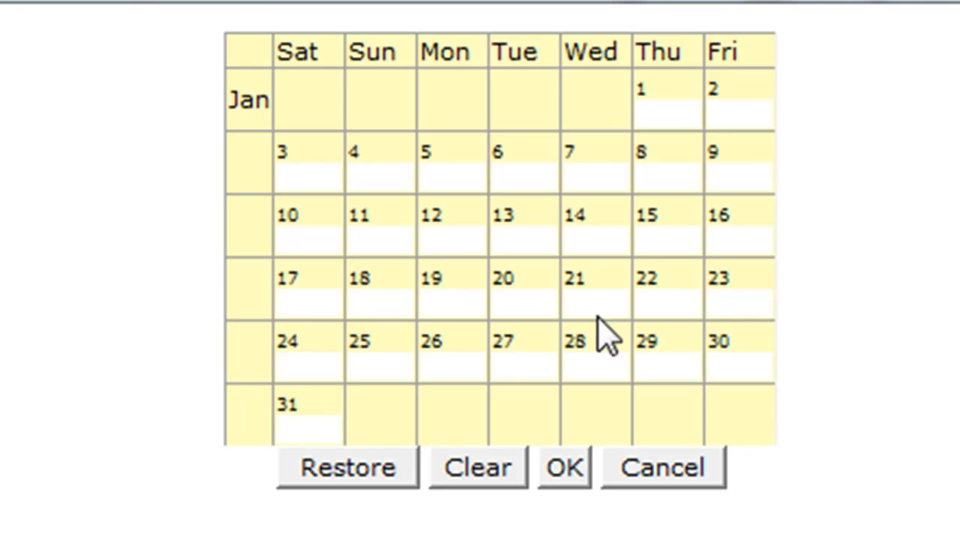
pyautogui.click(404, 244)
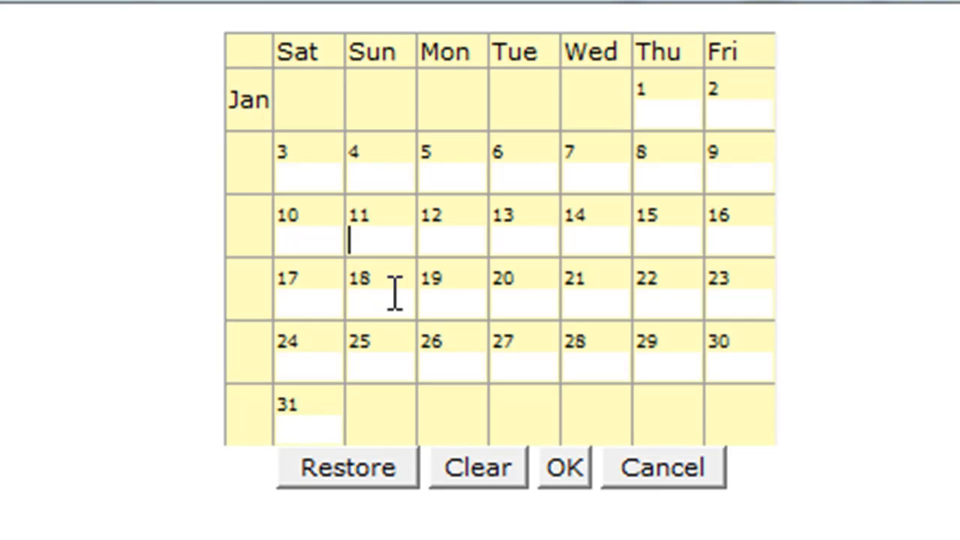
pyautogui.write('3')
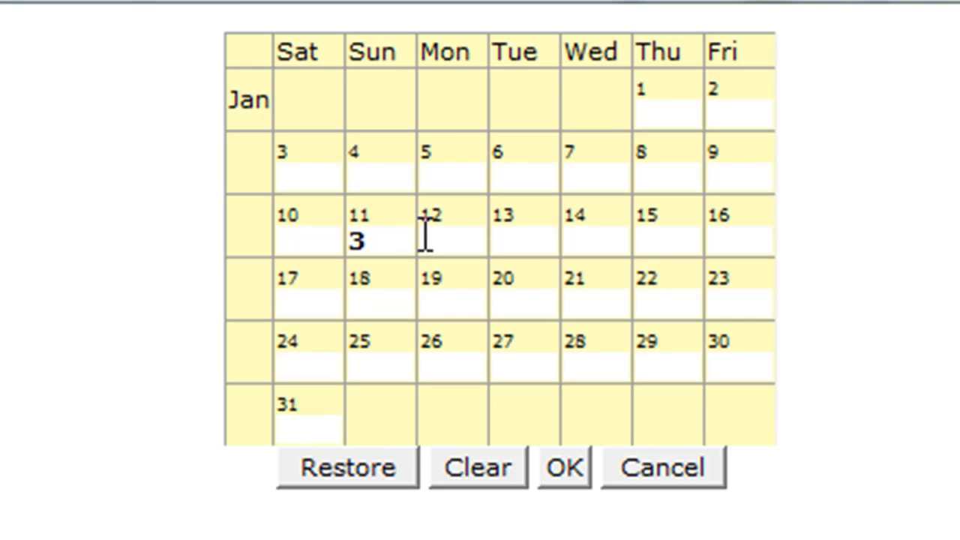
pyautogui.click(603, 244)
pyautogui.write('4')
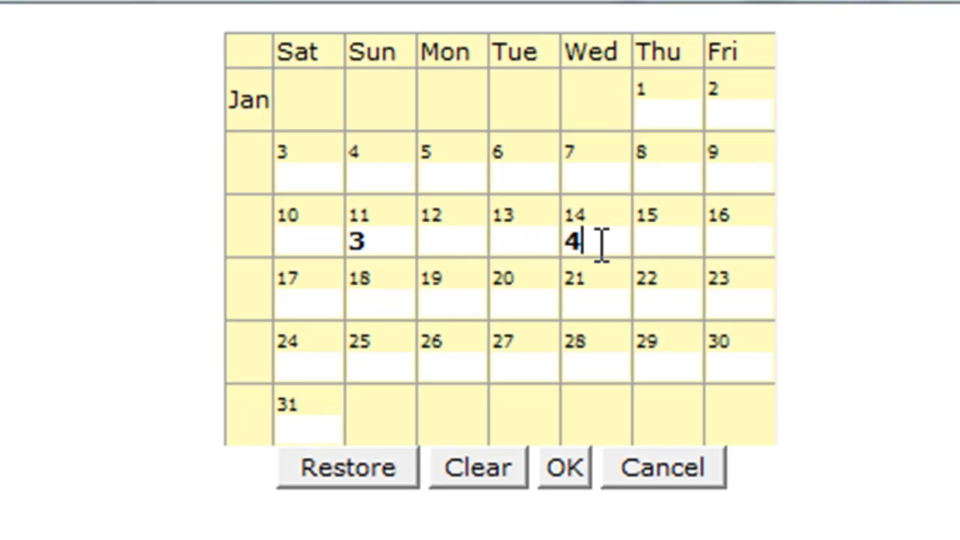
pyautogui.click(475, 366)
pyautogui.write('5')
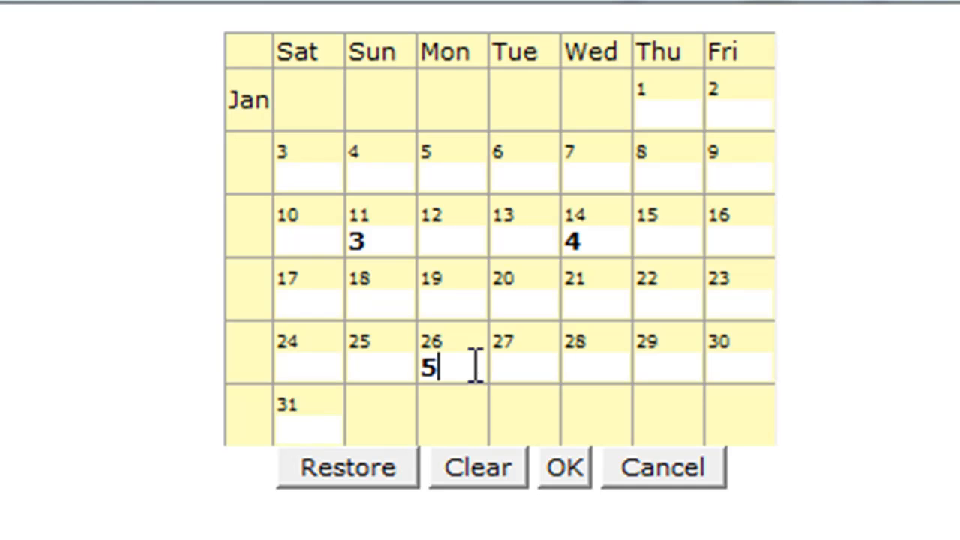
pyautogui.click(559, 471)
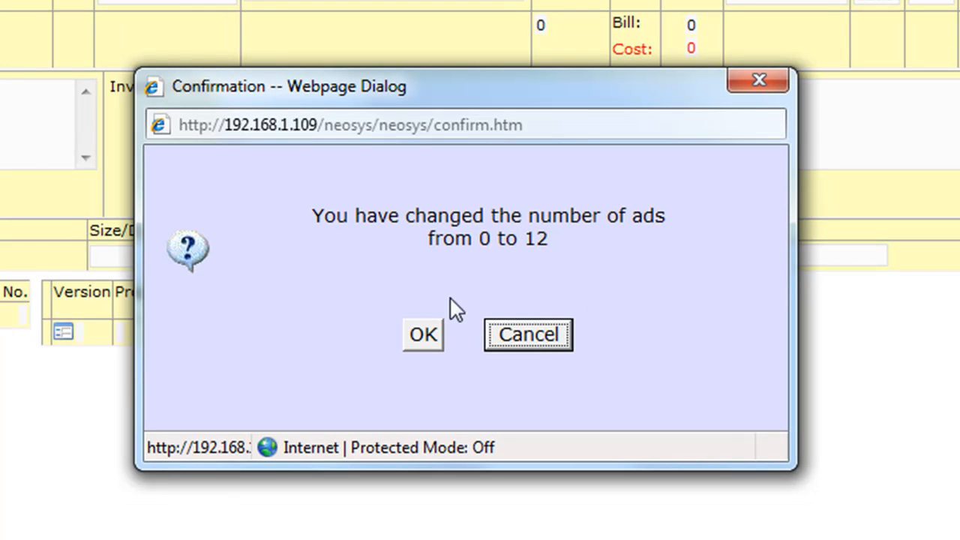
pyautogui.click(428, 336)
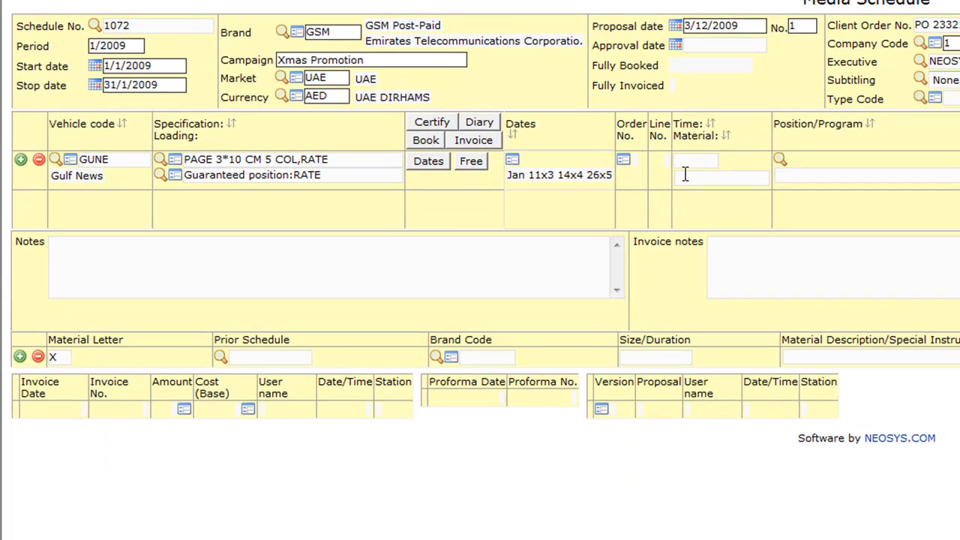
# Step: Enter "Via PDF" as the Gulf News line's material and "Facing Editors Note" as its position
pyautogui.click(680, 171)
pyautogui.write('Via PDF')
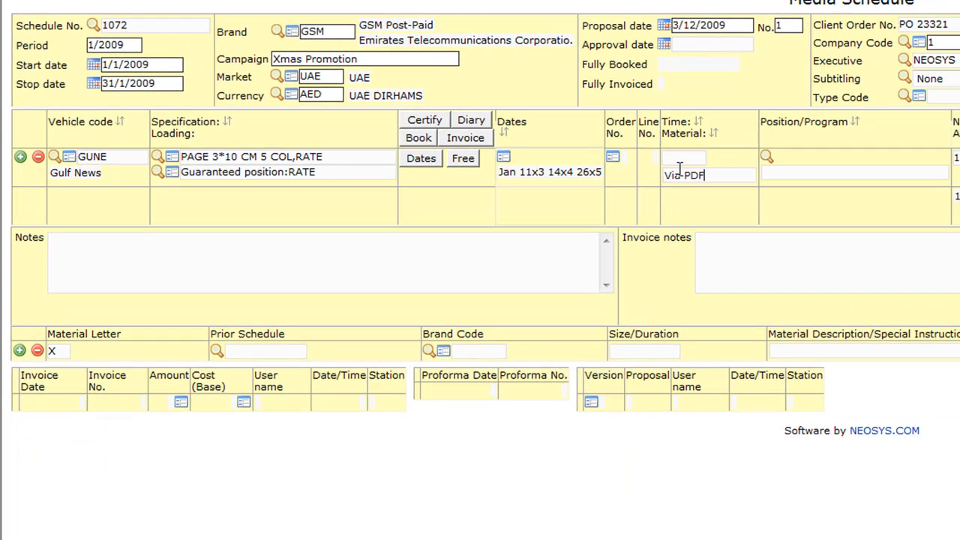
pyautogui.click(882, 175)
pyautogui.write('Facing Editors Note')
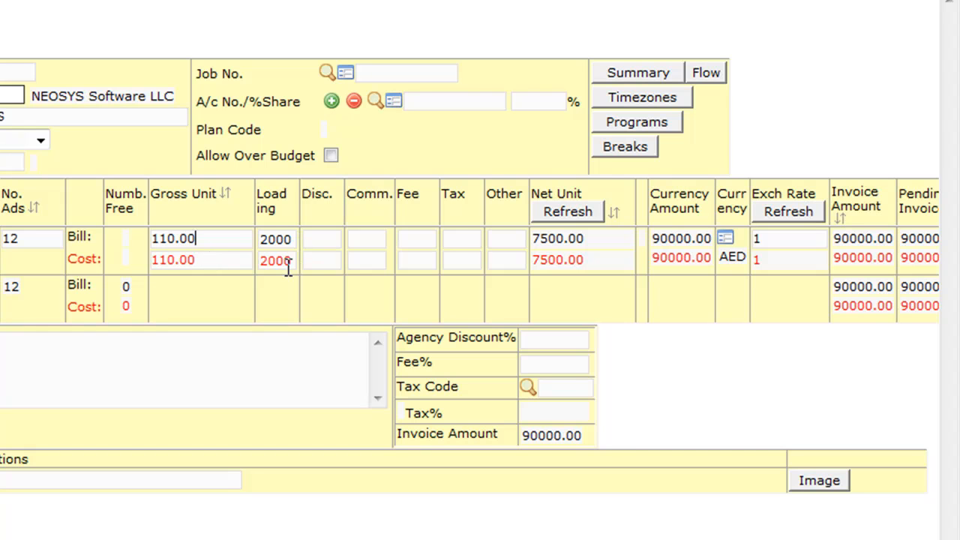
# Step: Set the Gulf News line's gross unit price to 120 for billing and 110 for cost
pyautogui.hotkey('ctrl', 'a')
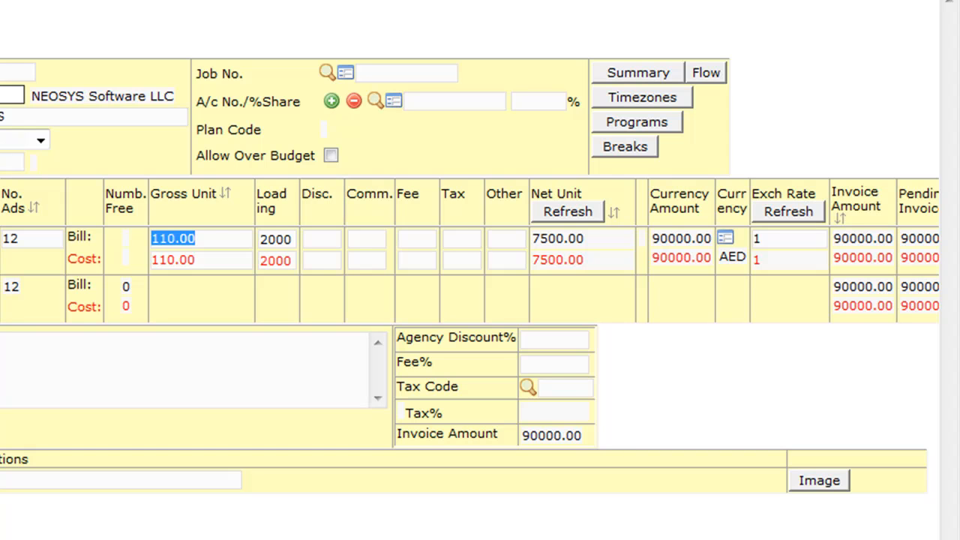
pyautogui.write('120')
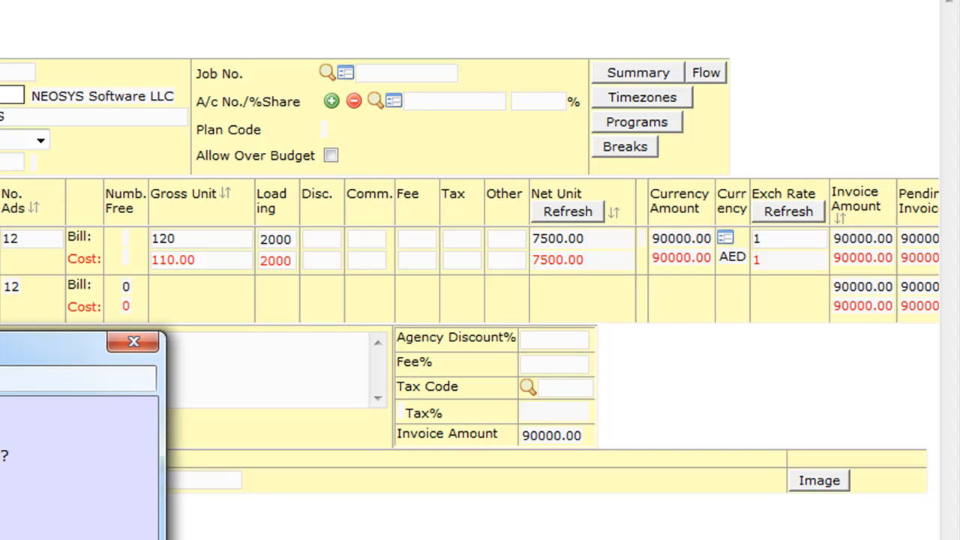
pyautogui.press('Return')
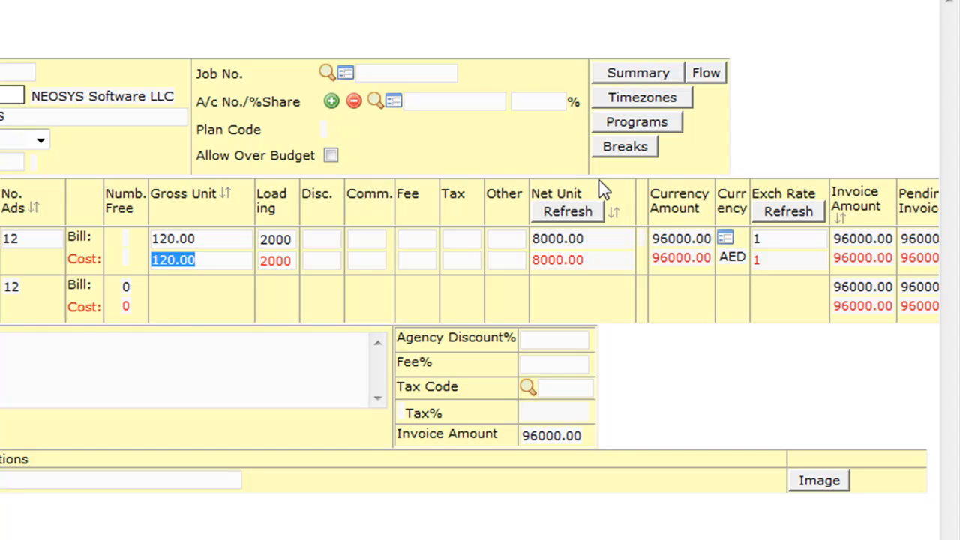
pyautogui.write('110')
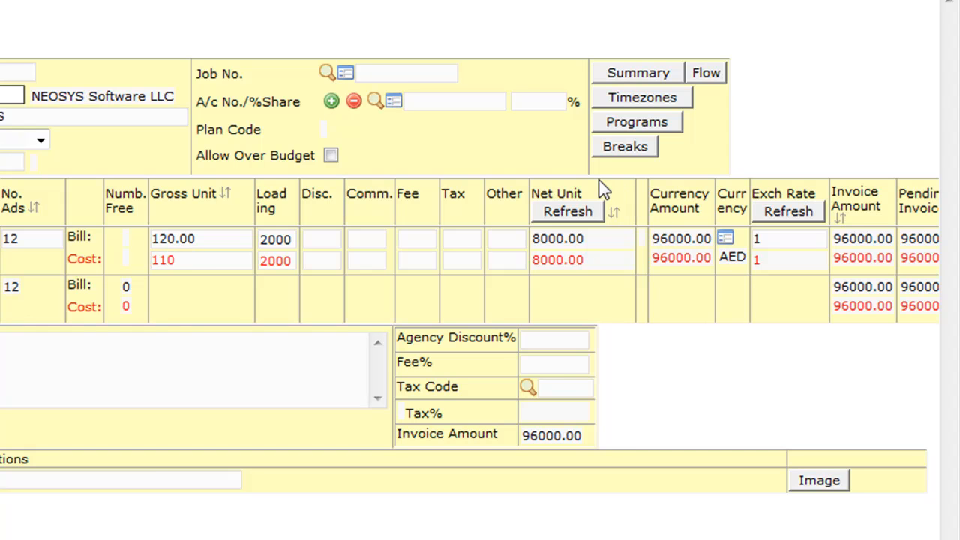
pyautogui.press('Tab')
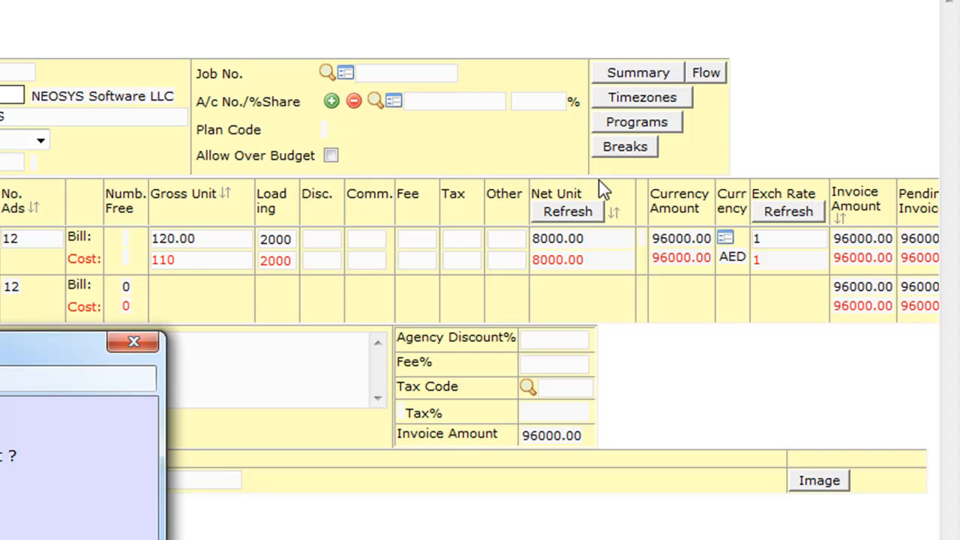
pyautogui.press('Return')
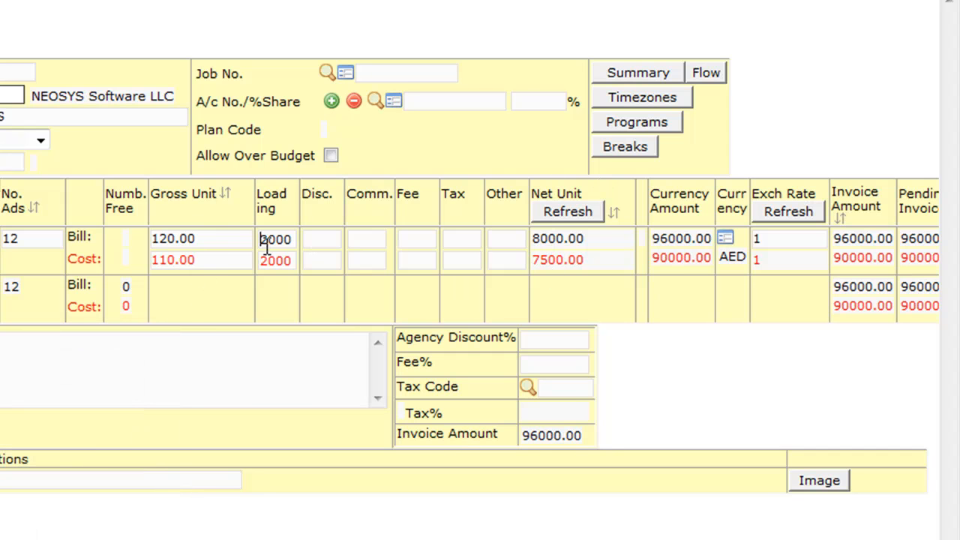
# Step: Set the line's loading to 2500 for billing and keep 2000 for cost
pyautogui.moveTo(284, 238); pyautogui.dragTo(245, 238)
pyautogui.write('2500')
pyautogui.press('Tab')
pyautogui.press('Left')
pyautogui.press('Left')
pyautogui.press('BackSpace')
pyautogui.write('0')
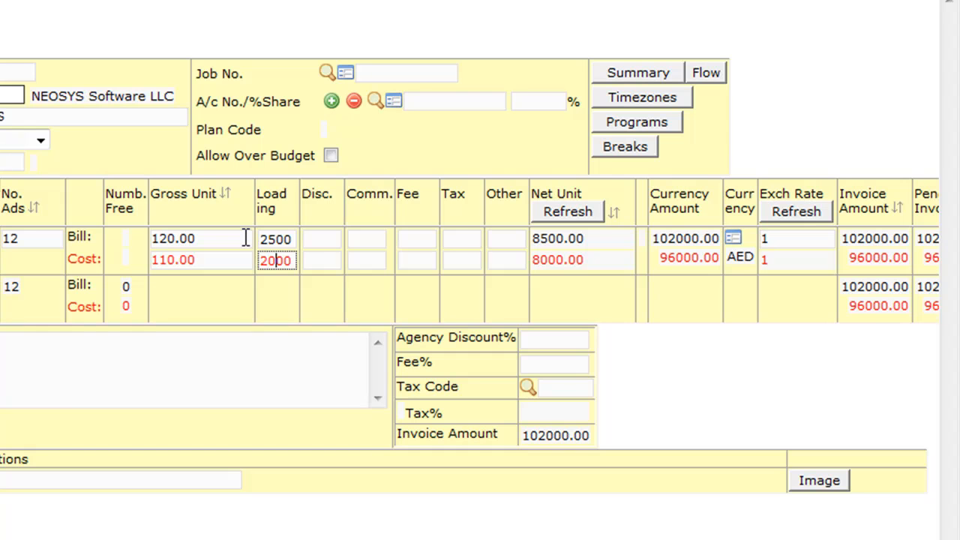
pyautogui.press('Tab')
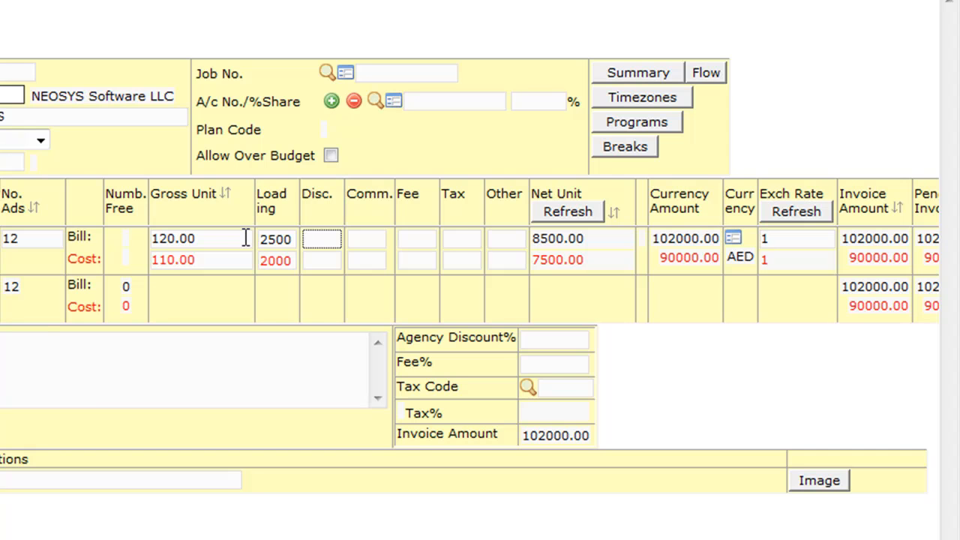
# Step: Enter a discount of -15% on the bill and -25% on the cost of the Gulf News line
pyautogui.write('-15%')
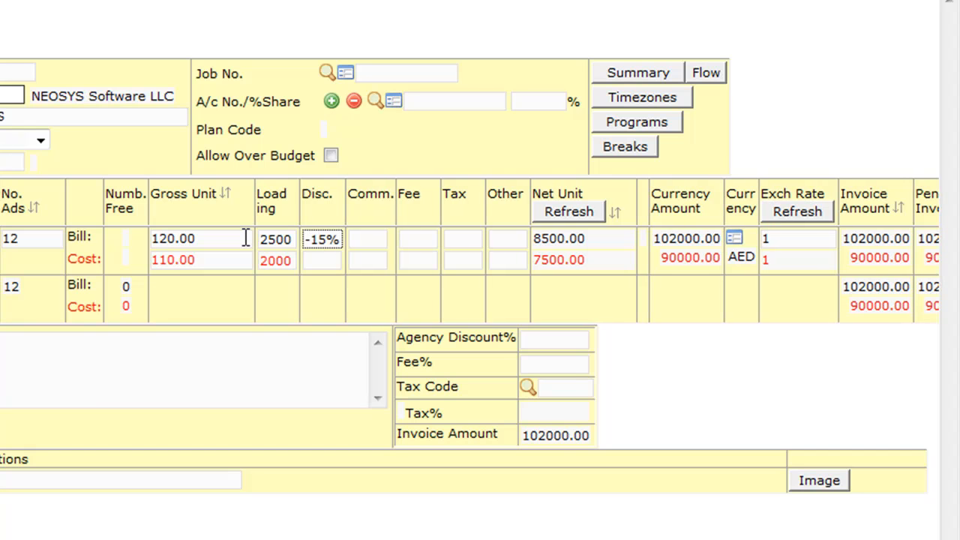
pyautogui.press('Tab')
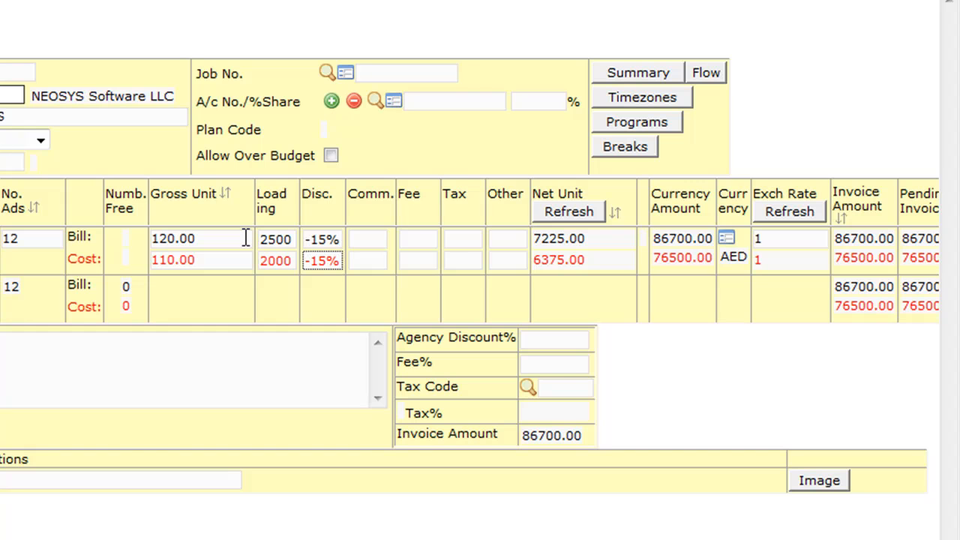
pyautogui.press('Left')
pyautogui.hotkey('shift', 'Left')
pyautogui.hotkey('shift', 'Left')
pyautogui.write('25')
pyautogui.press('Tab')
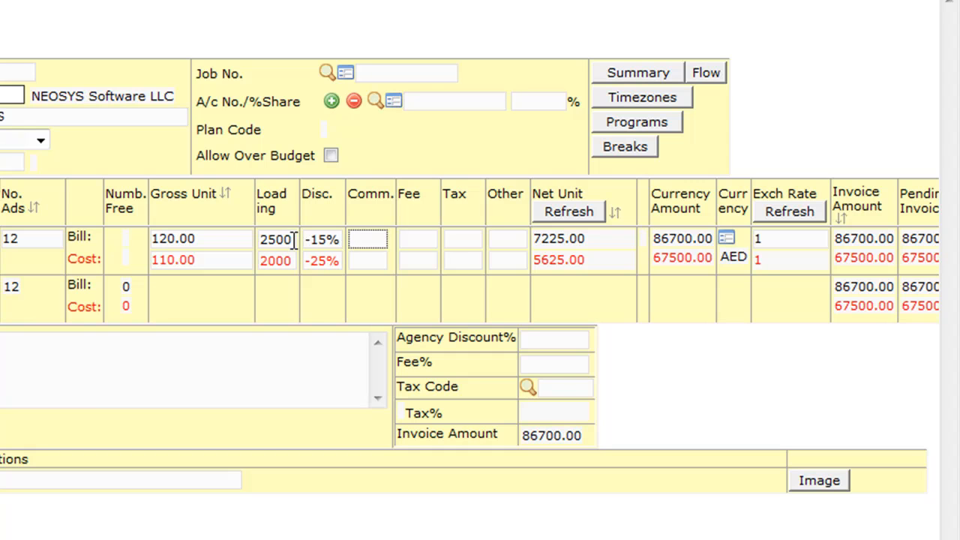
# Step: Enter a commission of -5% on the bill and -15% on the cost of the line
pyautogui.write('-5%')
pyautogui.press('Return')
pyautogui.press('Left')
pyautogui.press('Left')
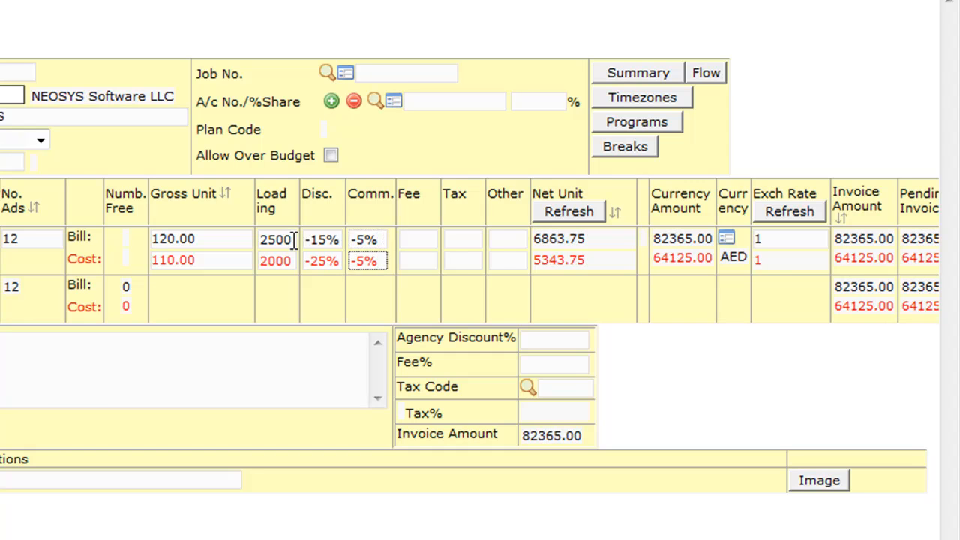
pyautogui.write('1')
pyautogui.press('Return')
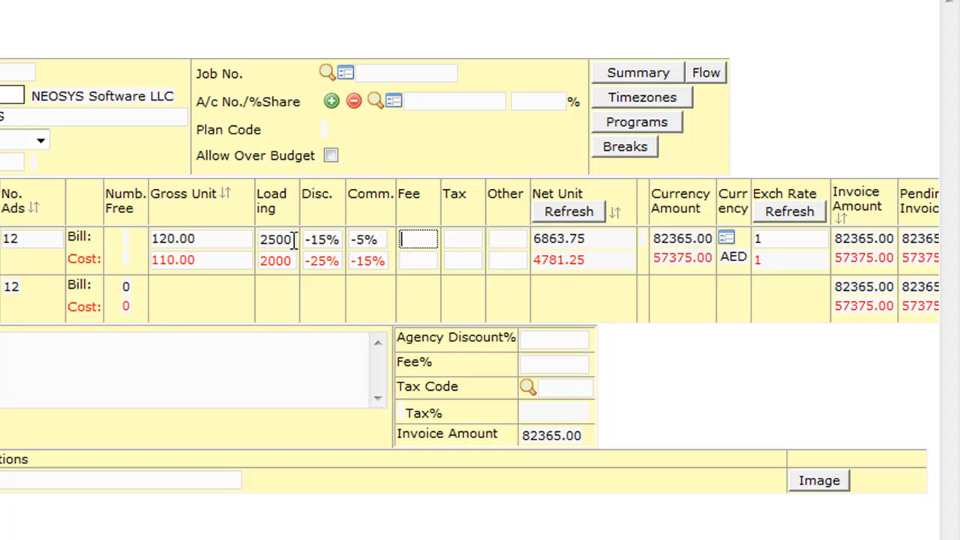
# Step: Add a 5% agency fee to the bill only, leaving the cost fee blank
pyautogui.write('5%')
pyautogui.press('Tab')
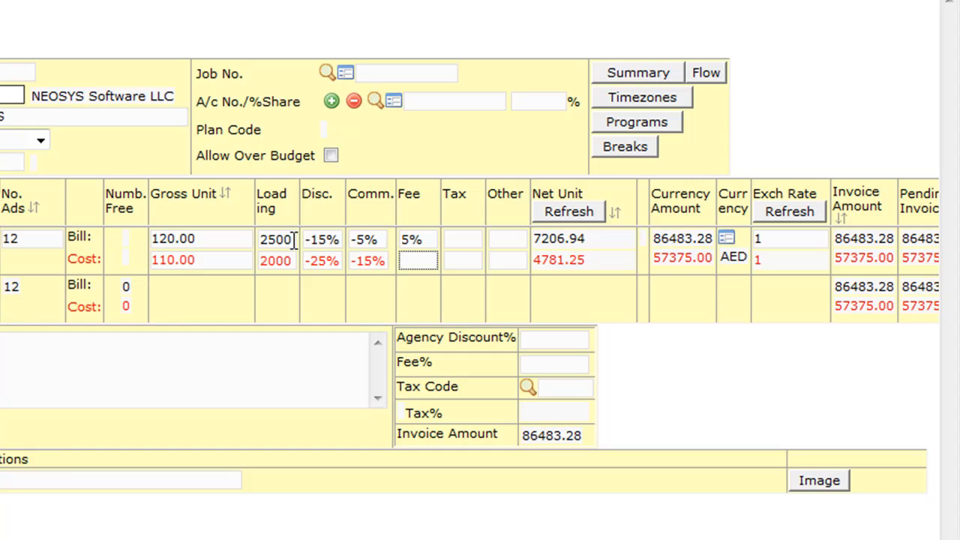
pyautogui.press('Tab')
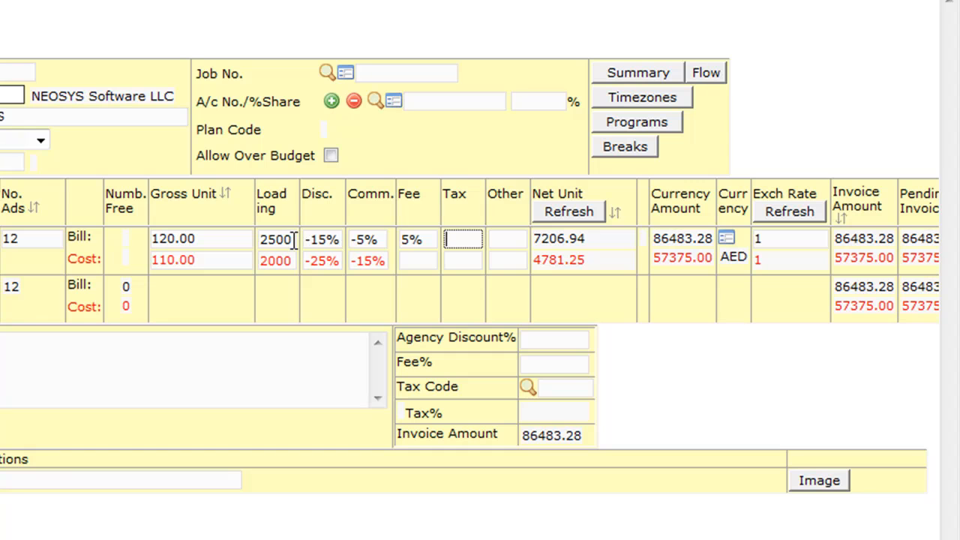
# Step: Leave tax blank and add "100 Transmission Charges" as the other charge on the bill only, clearing it from the cost
pyautogui.press('Tab')
pyautogui.press('Tab')
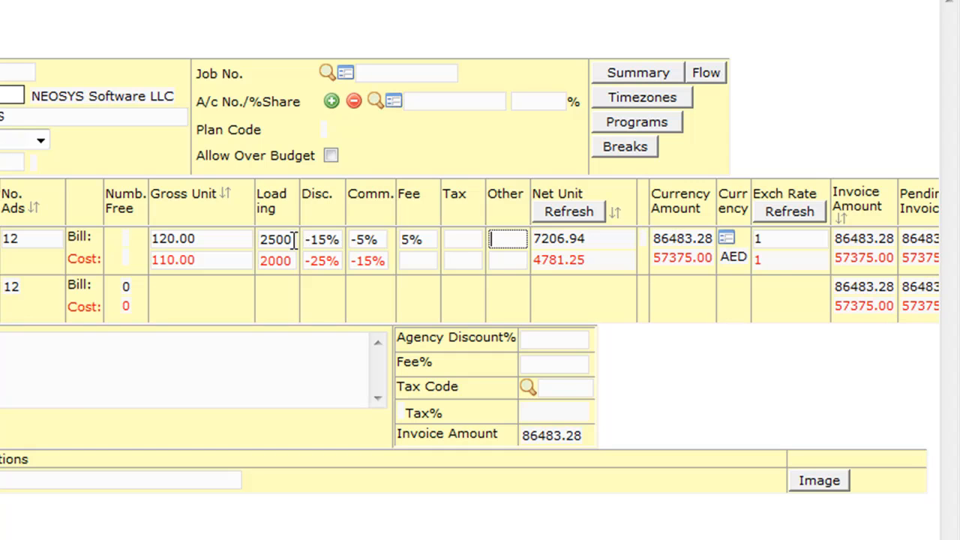
pyautogui.write('100 Transmission Charges')
pyautogui.press('Return')
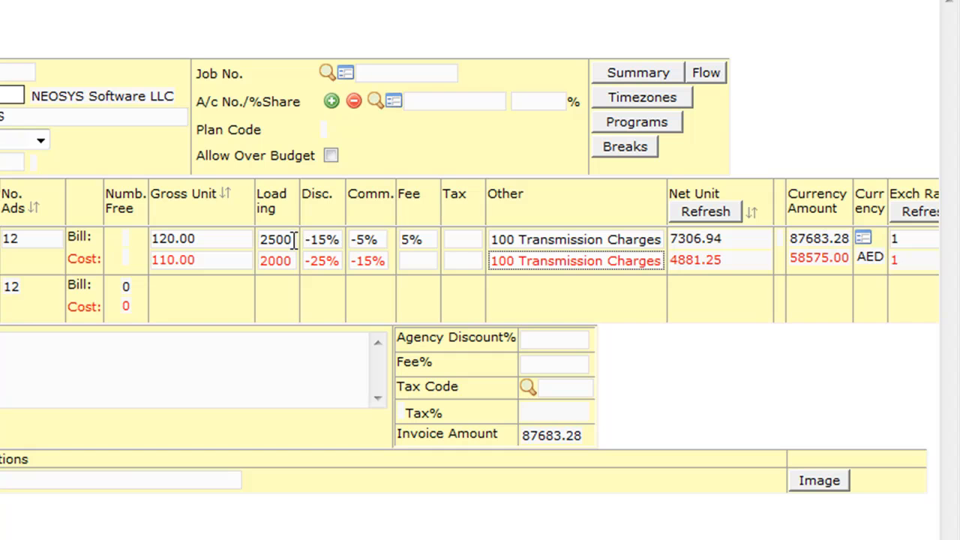
pyautogui.hotkey('ctrl', 'a')
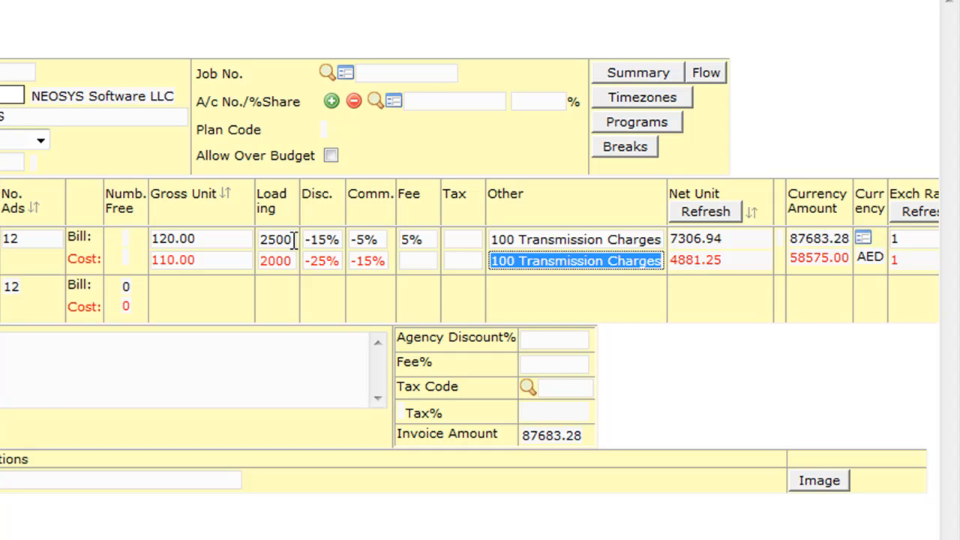
pyautogui.press('Delete')
pyautogui.press('Tab')
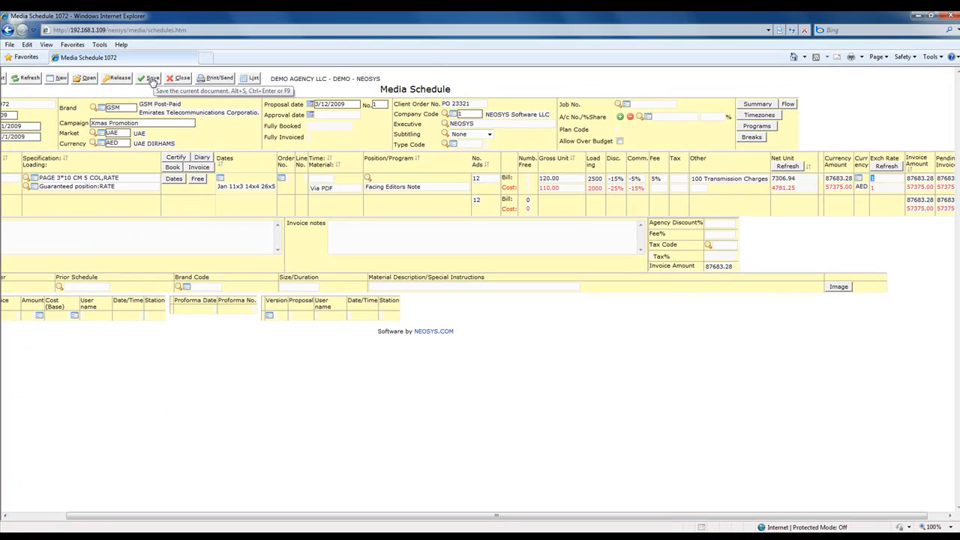
# Step: Save schedule 1072 and generate its media schedule printout using the Auto date format
pyautogui.click(152, 79)
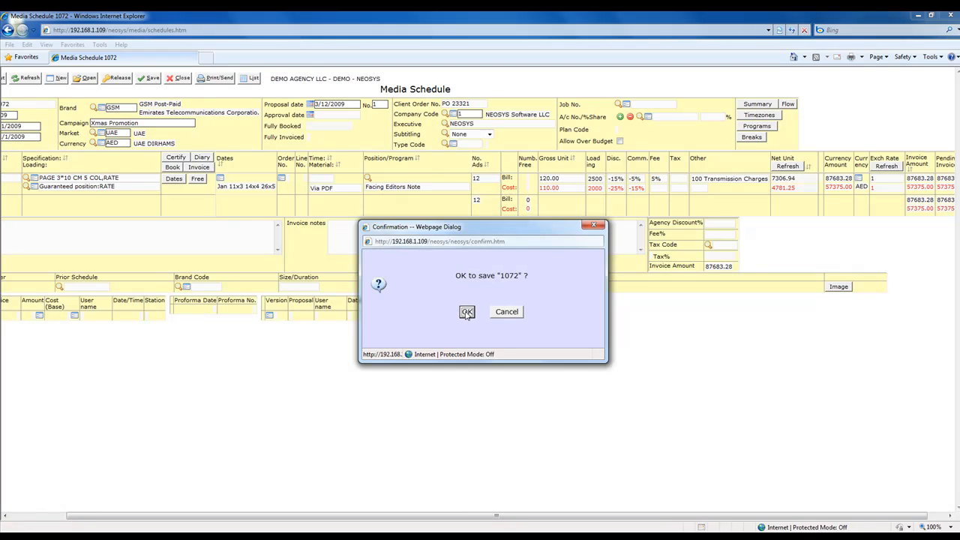
pyautogui.click(466, 312)
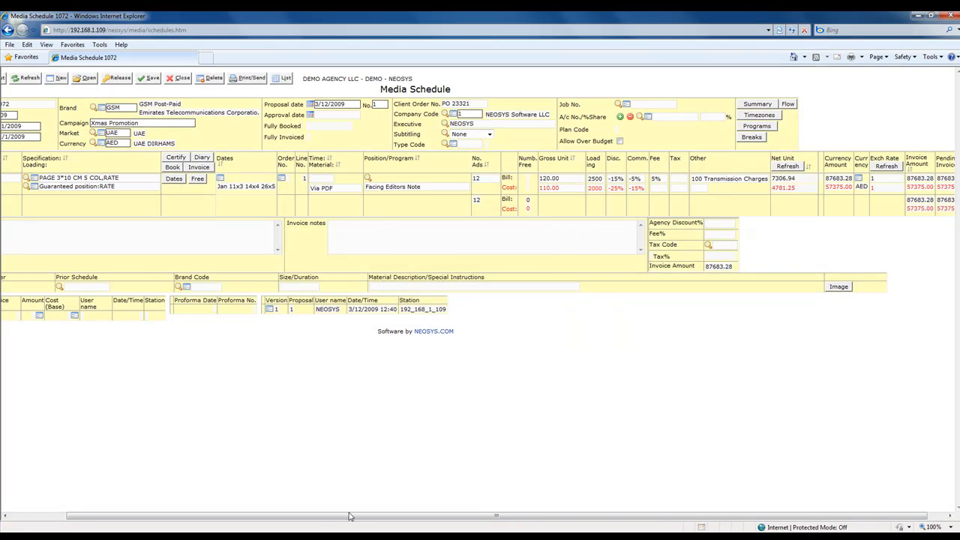
pyautogui.moveTo(352, 516); pyautogui.dragTo(259, 516)
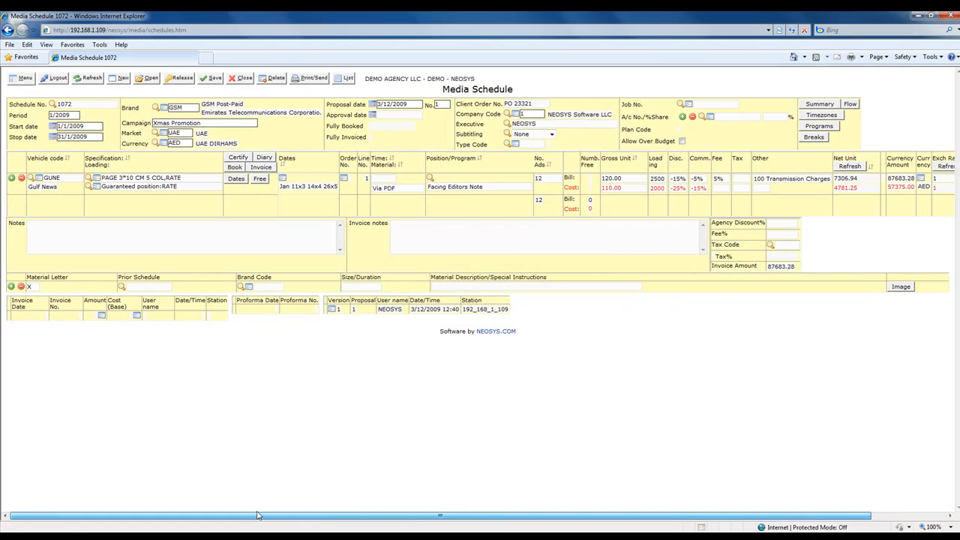
pyautogui.click(314, 81)
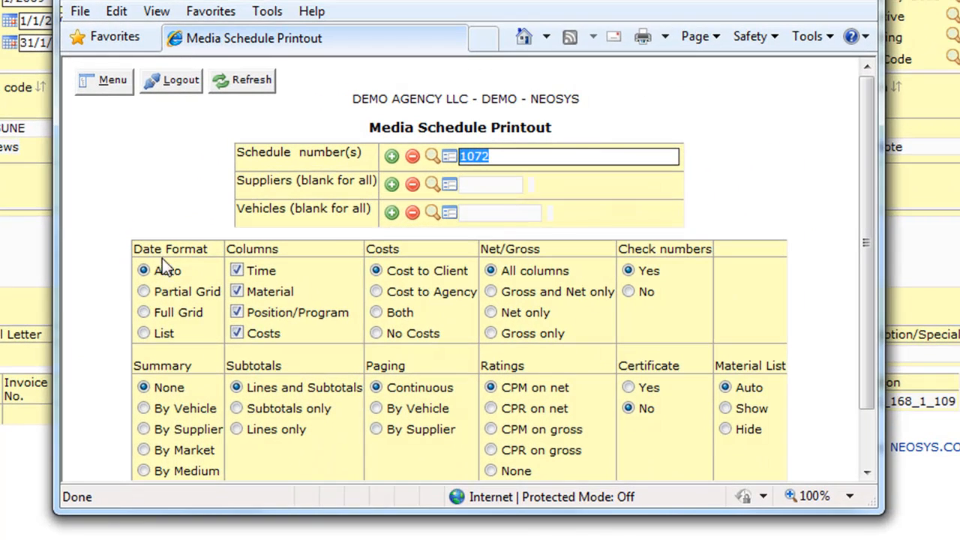
pyautogui.moveTo(183, 252); pyautogui.dragTo(209, 250)
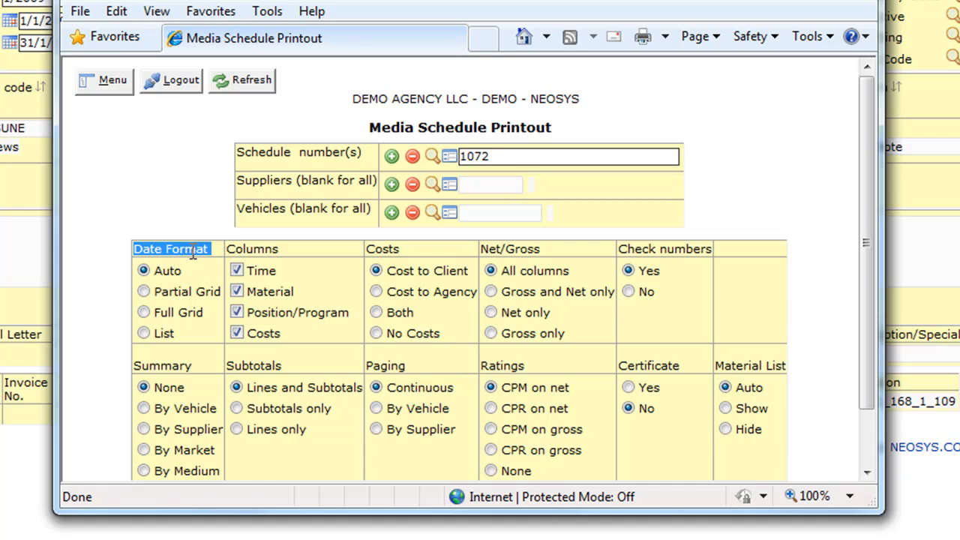
pyautogui.click(128, 273)
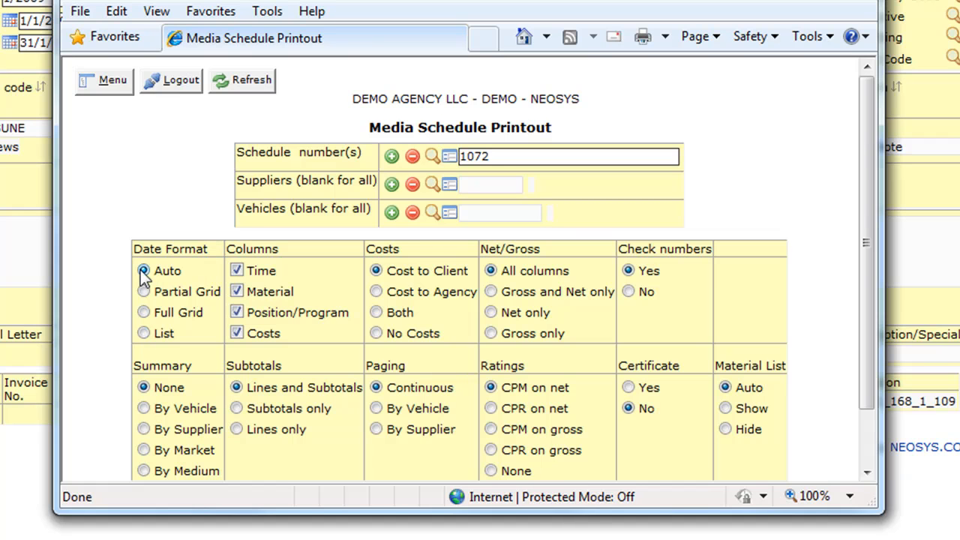
pyautogui.scroll(-2, 198, 322)
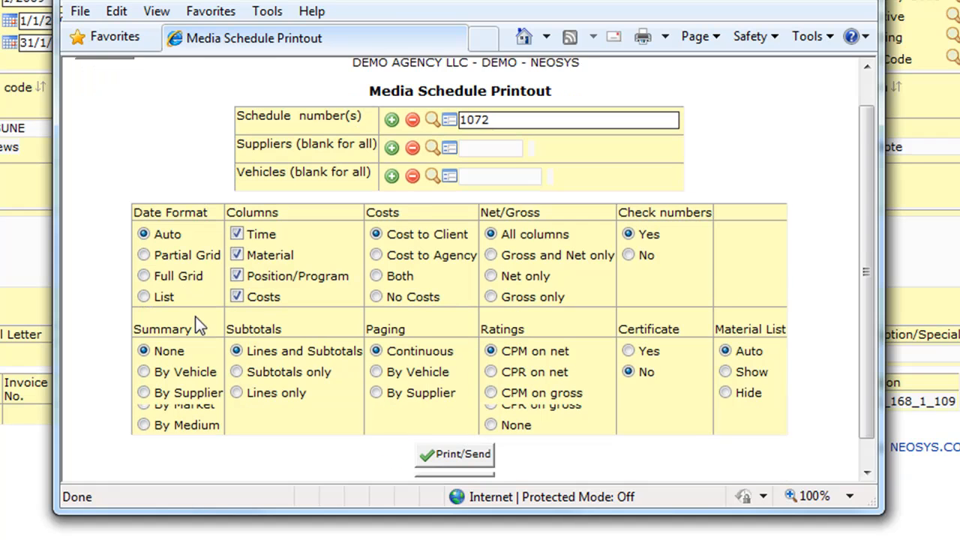
pyautogui.click(464, 435)
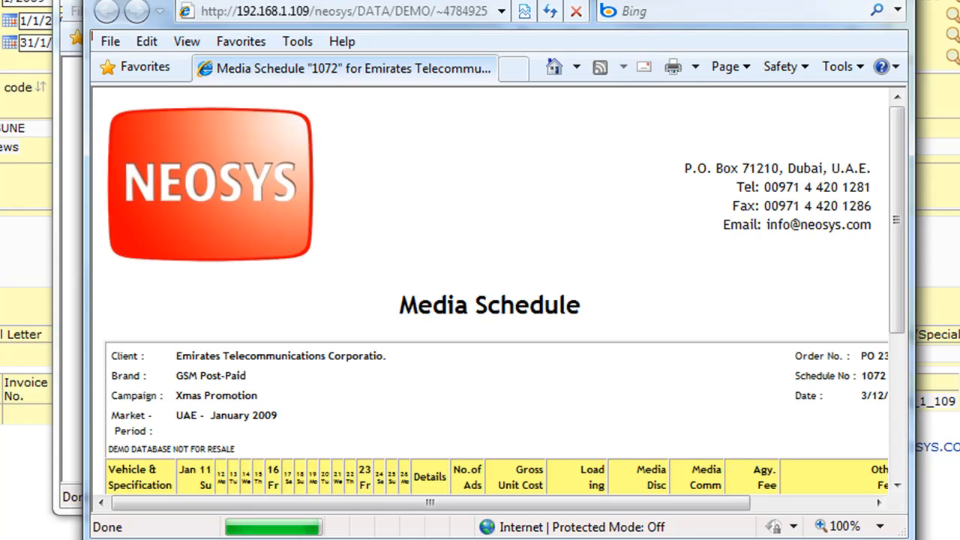